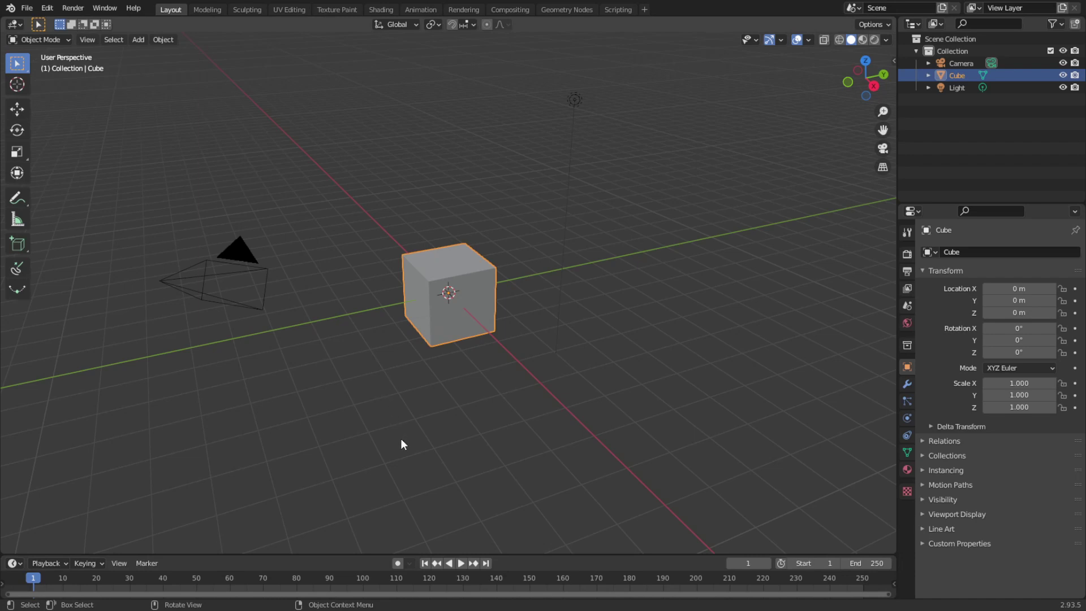
# Delete the default cube and view the scene from the top through the camera.
pyautogui.press('Delete')
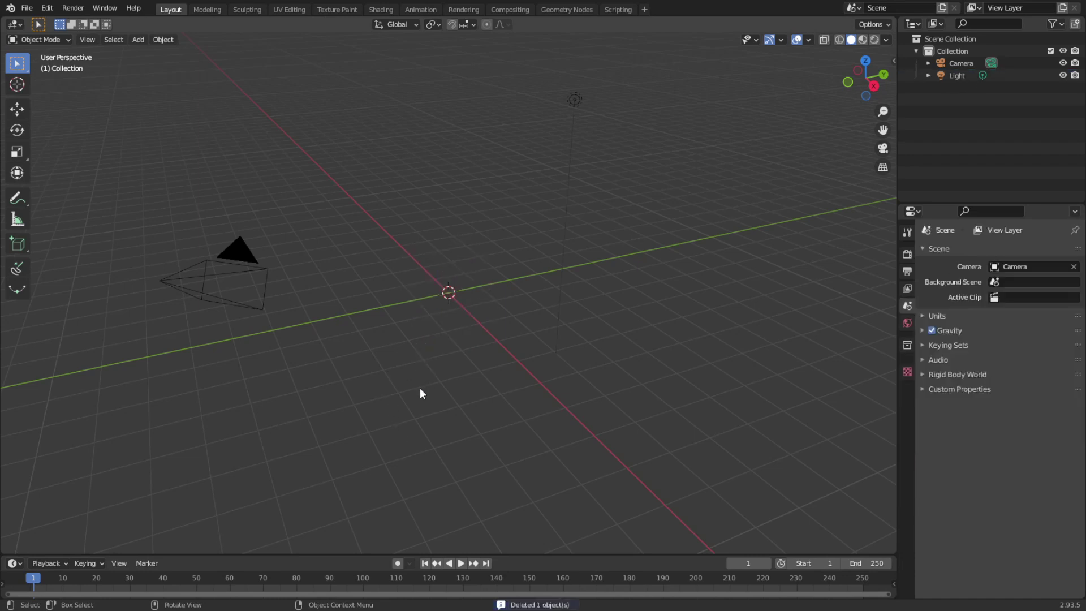
pyautogui.press('KP_7')
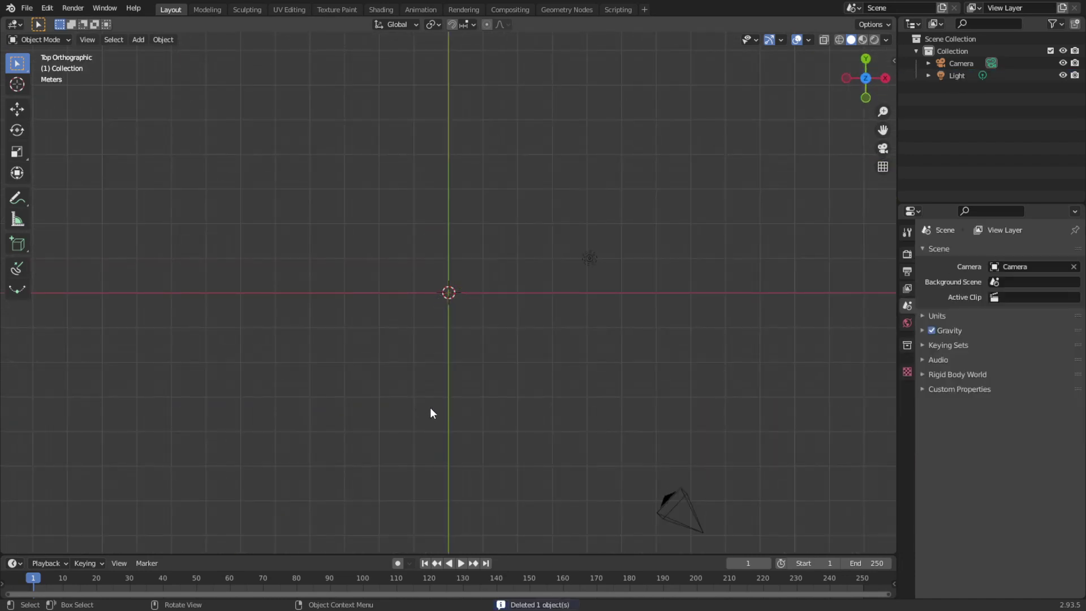
pyautogui.press('KP_0')
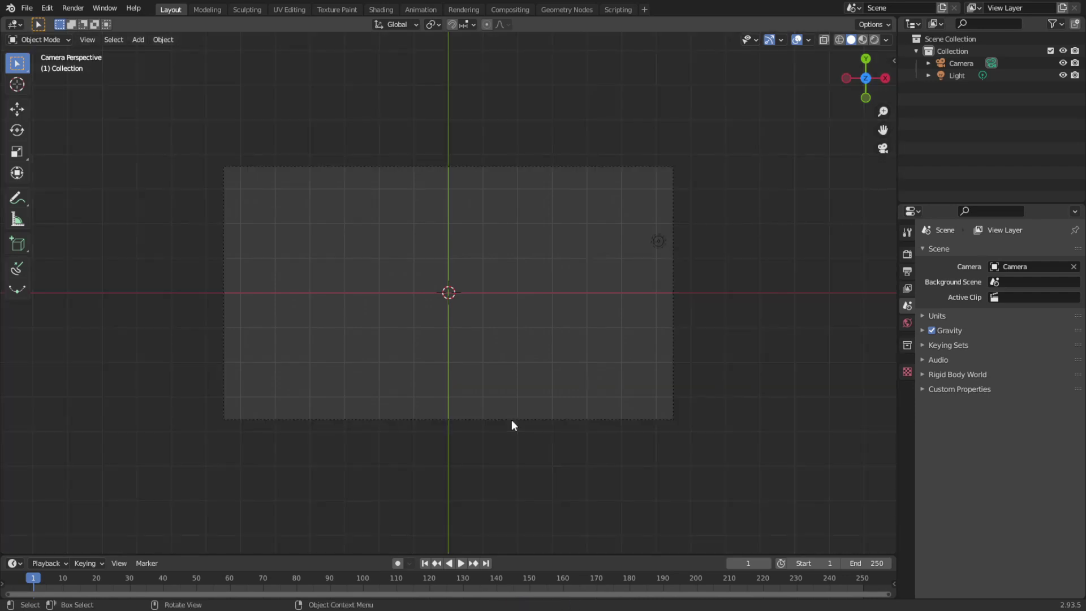
# Add a circle mesh at the origin and fill it into a solid disc.
pyautogui.hotkey('shift', 'a')
pyautogui.moveTo(483, 295)
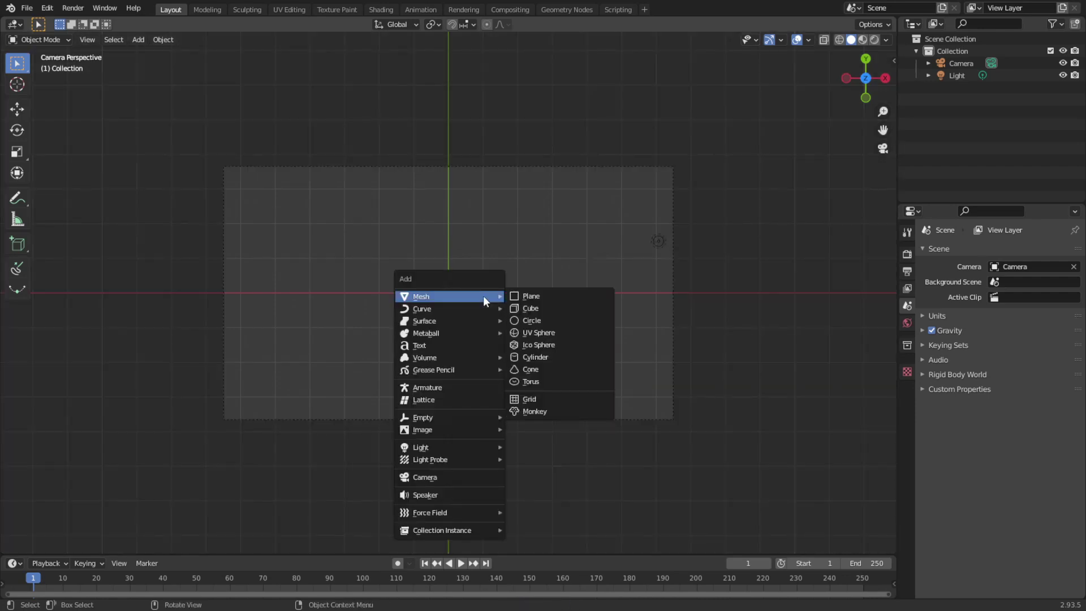
pyautogui.press('Down')
pyautogui.press('Down')
pyautogui.press('Down')
pyautogui.press('Return')
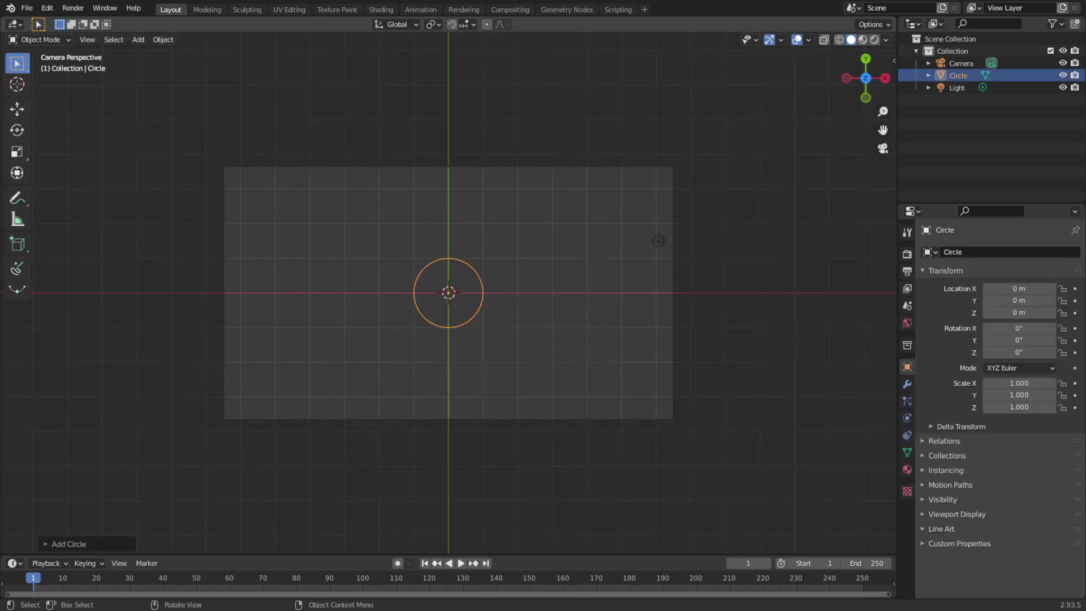
pyautogui.press('Tab')
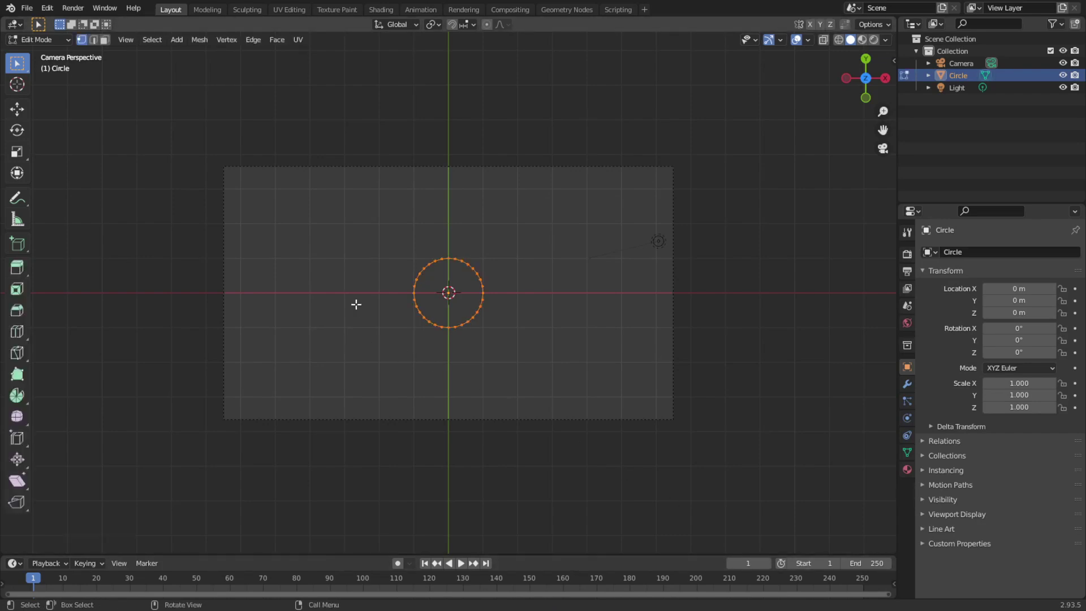
pyautogui.press('f')
pyautogui.press('Tab')
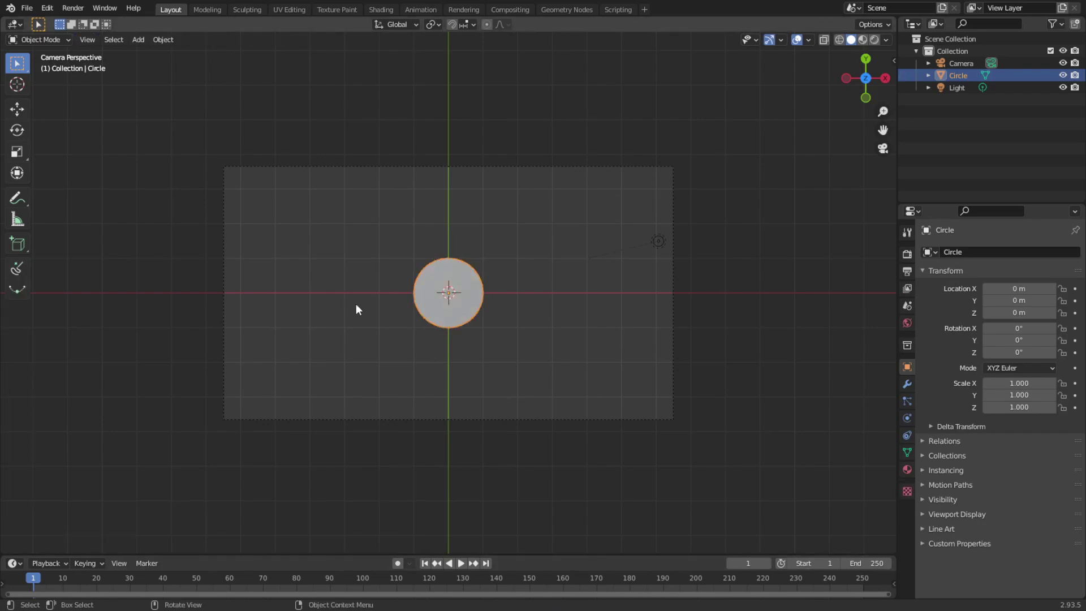
# Give the circle a new yellow Emission material, Material.001, and preview it with Rendered shading.
pyautogui.click(907, 322)
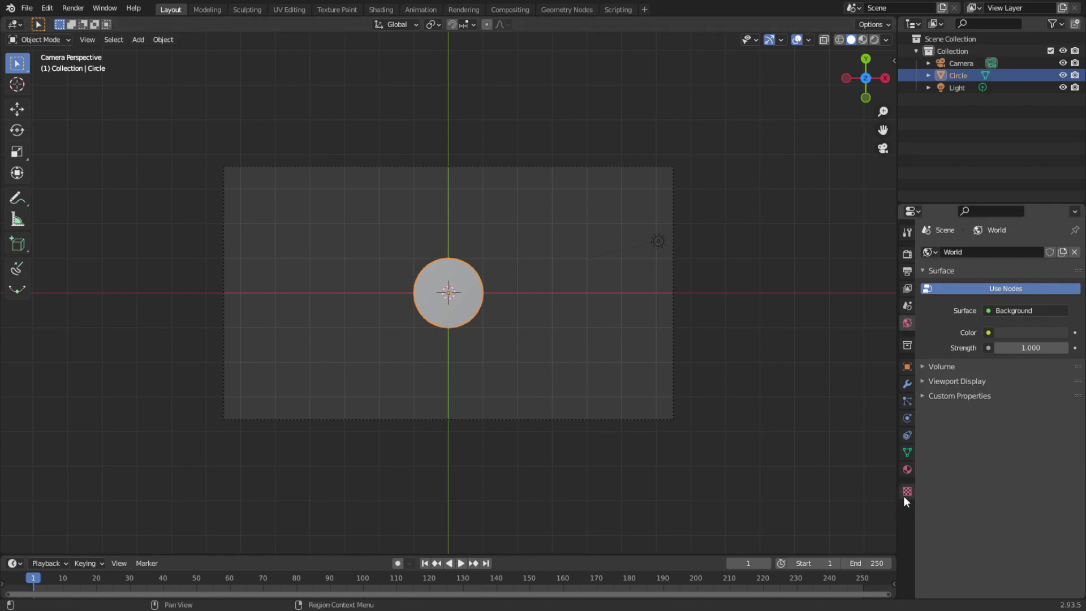
pyautogui.click(907, 470)
pyautogui.click(972, 304)
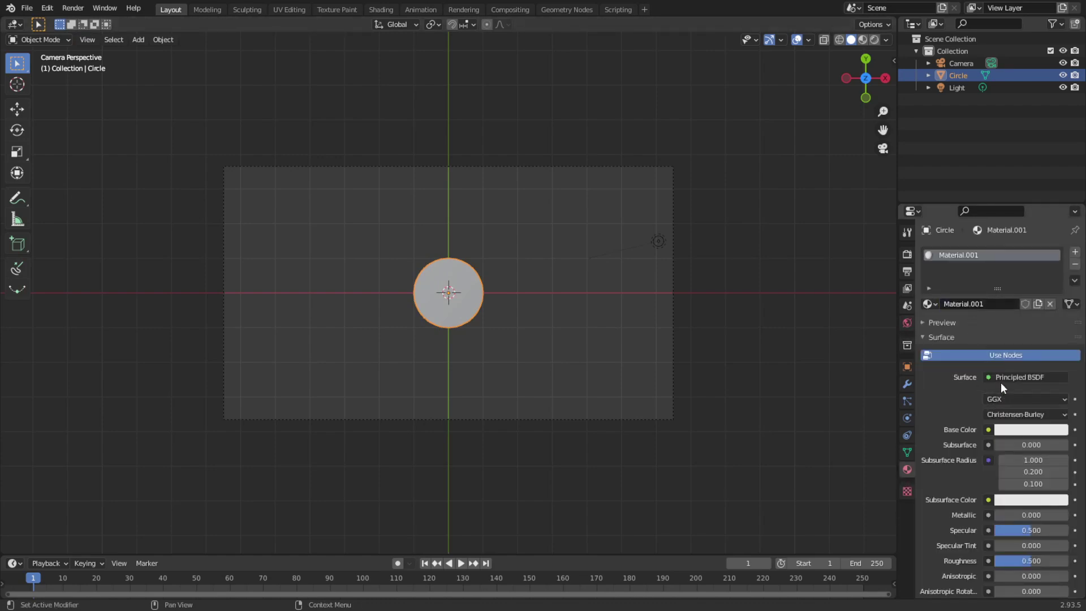
pyautogui.click(1004, 378)
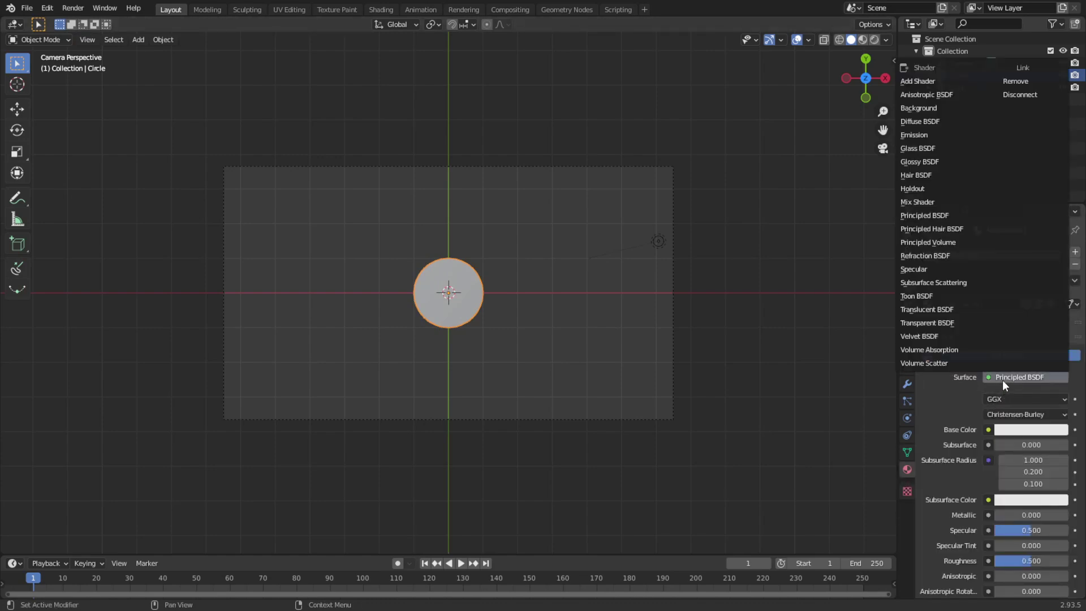
pyautogui.click(913, 135)
pyautogui.click(1031, 398)
pyautogui.moveTo(1004, 268); pyautogui.dragTo(970, 293)
pyautogui.click(874, 40)
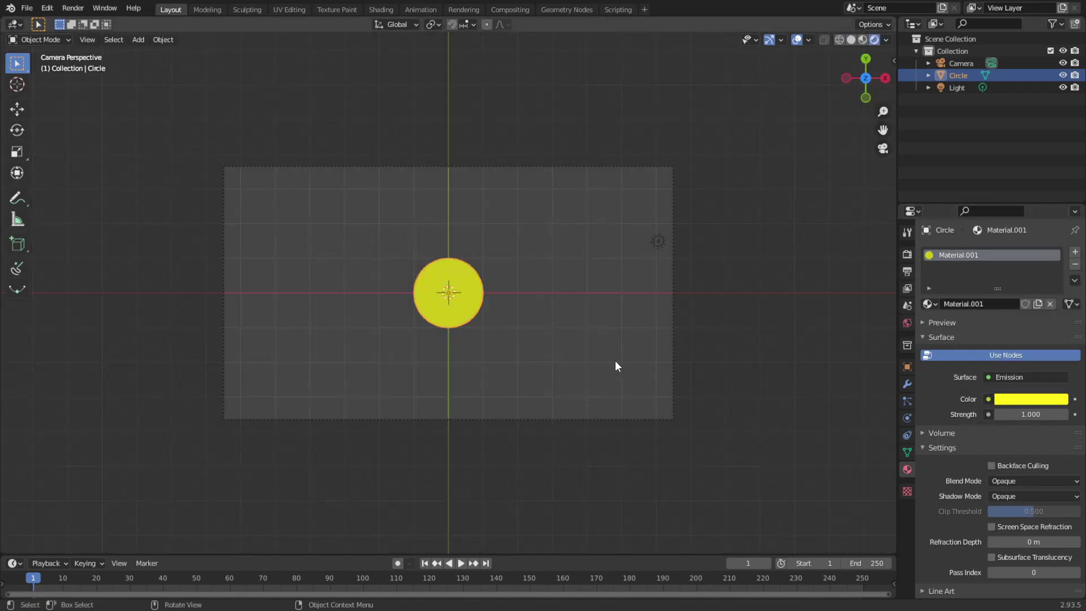
# Add a plane and move it up-left to overlap the circle.
pyautogui.hotkey('shift', 'a')
pyautogui.moveTo(611, 331)
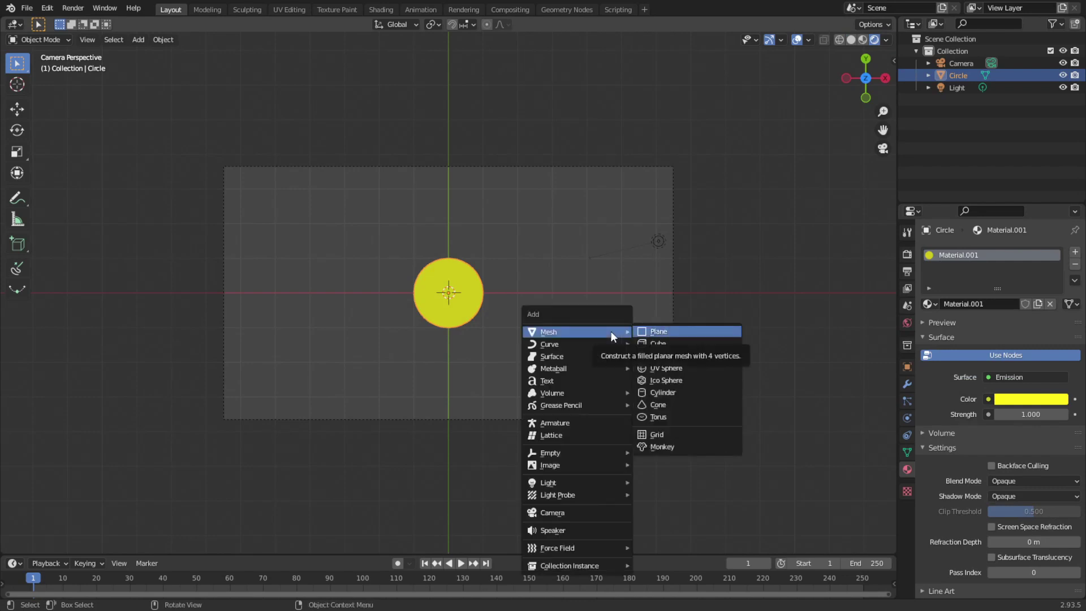
pyautogui.press('Return')
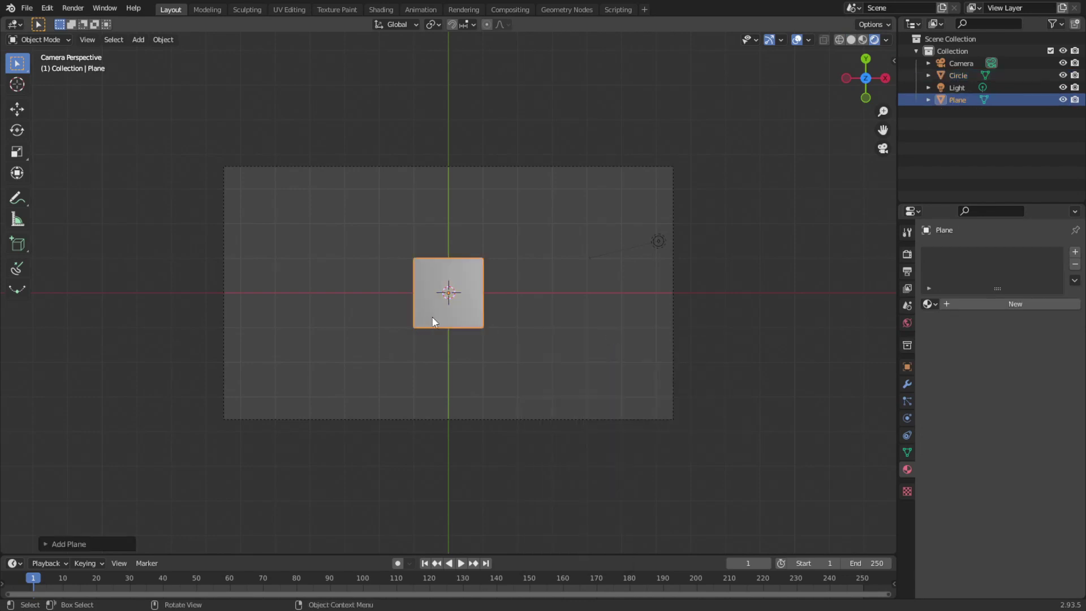
pyautogui.moveTo(444, 319); pyautogui.dragTo(413, 291)
# Give the plane a new blue Emission material, Material.002.
pyautogui.click(907, 324)
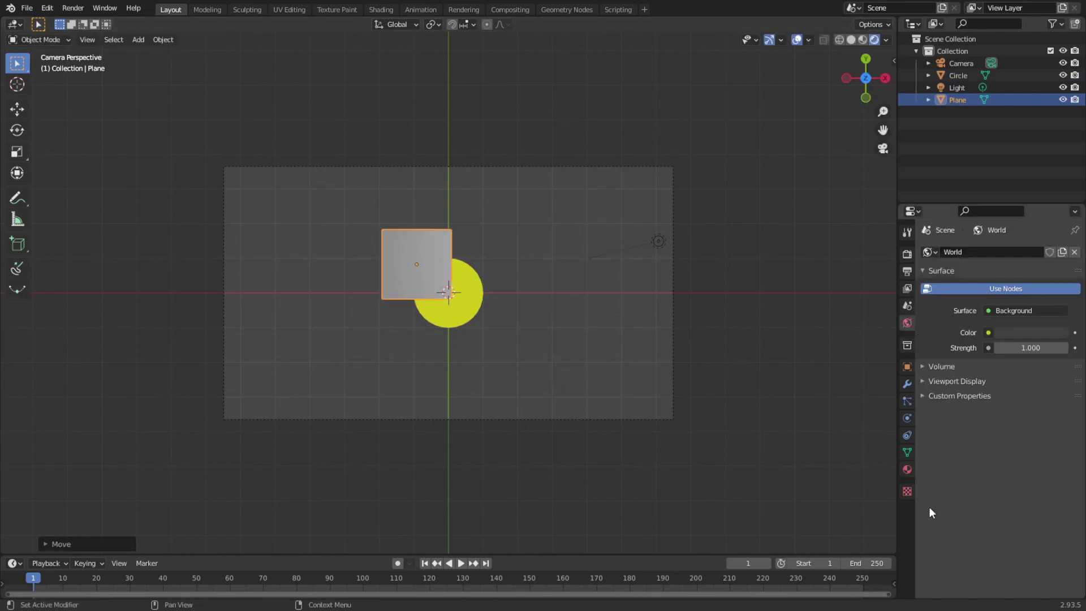
pyautogui.click(909, 469)
pyautogui.click(979, 307)
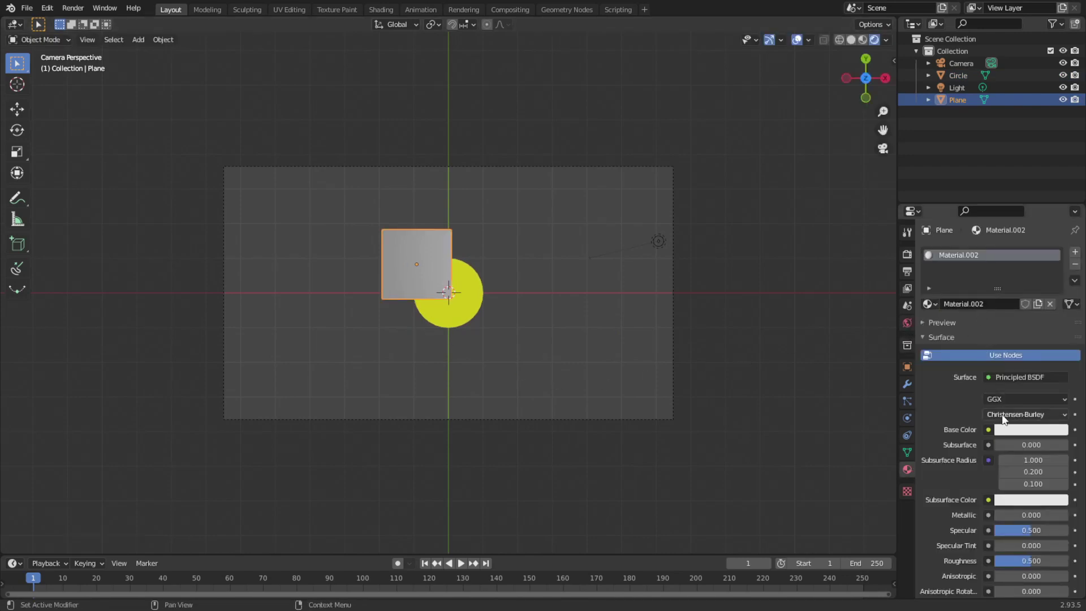
pyautogui.click(1006, 378)
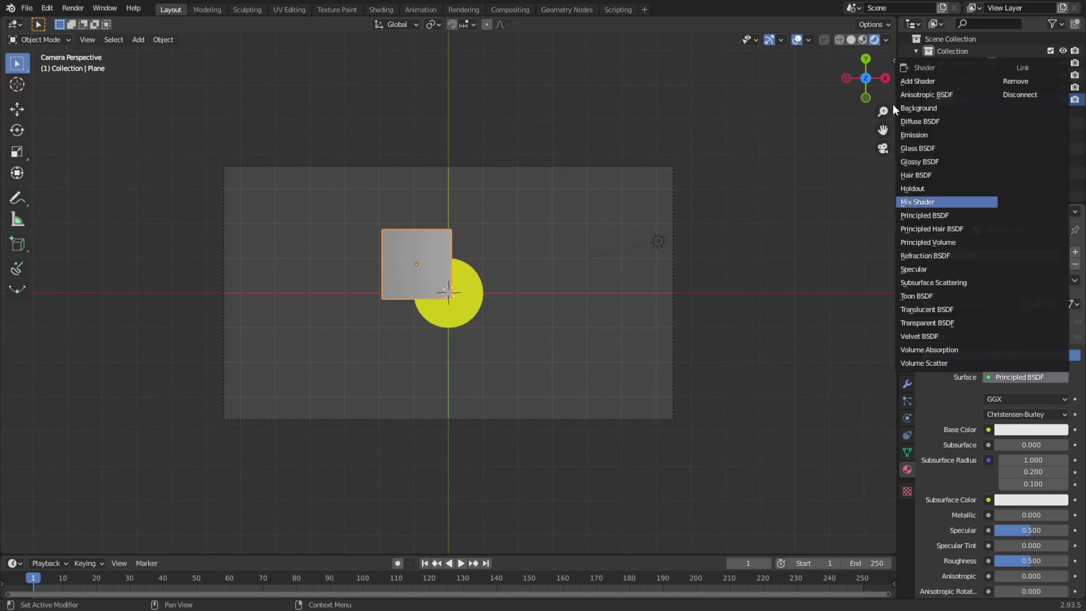
pyautogui.click(914, 136)
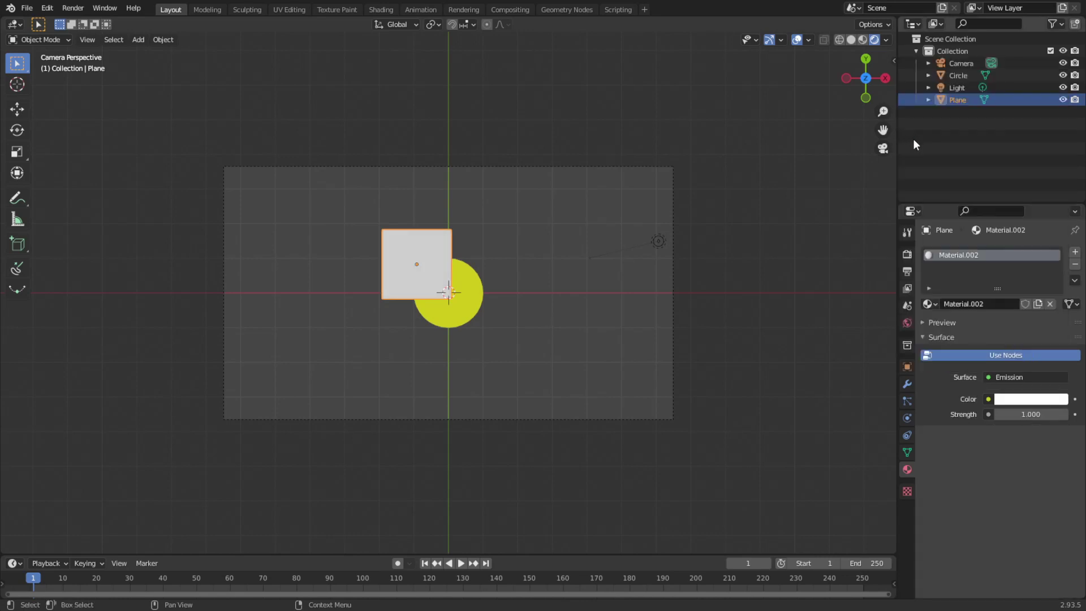
pyautogui.click(1004, 402)
pyautogui.moveTo(1027, 280); pyautogui.dragTo(1029, 233)
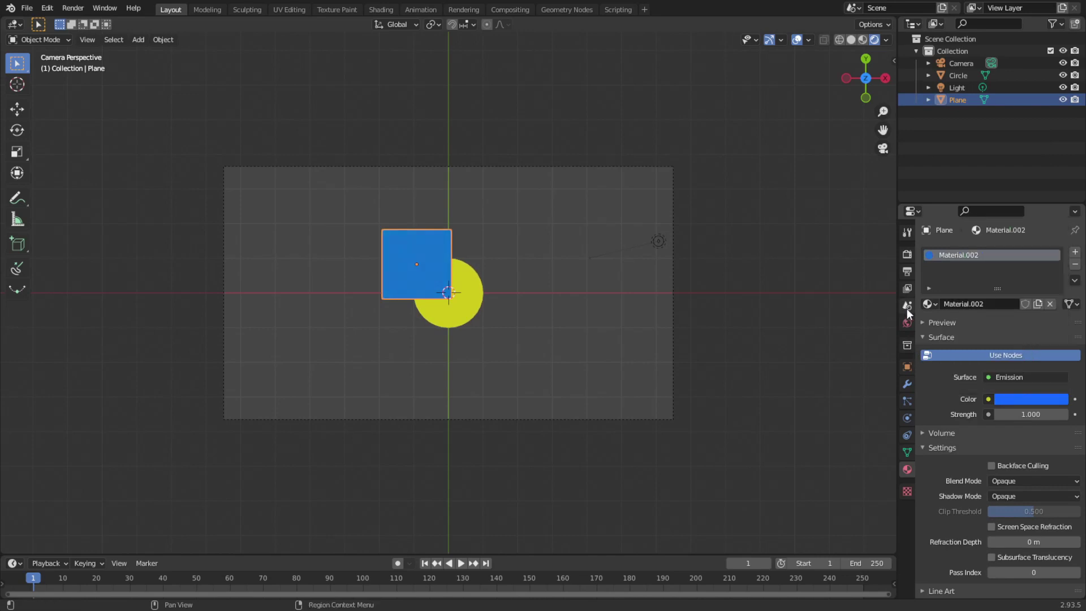
# Darken the world background colour to near black.
pyautogui.click(908, 323)
pyautogui.click(1000, 333)
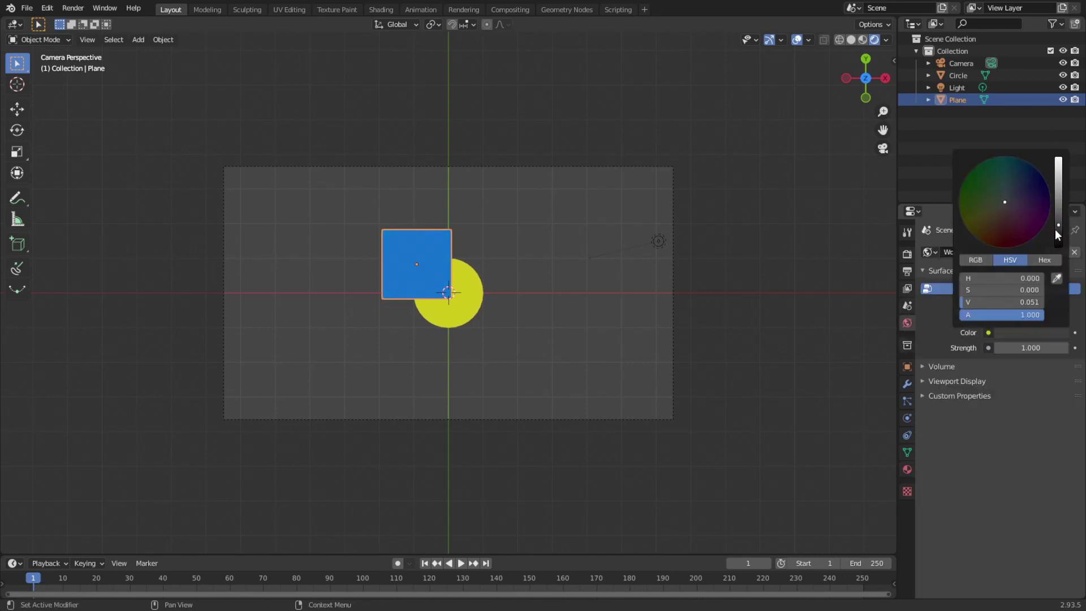
pyautogui.moveTo(1057, 231); pyautogui.dragTo(1058, 229)
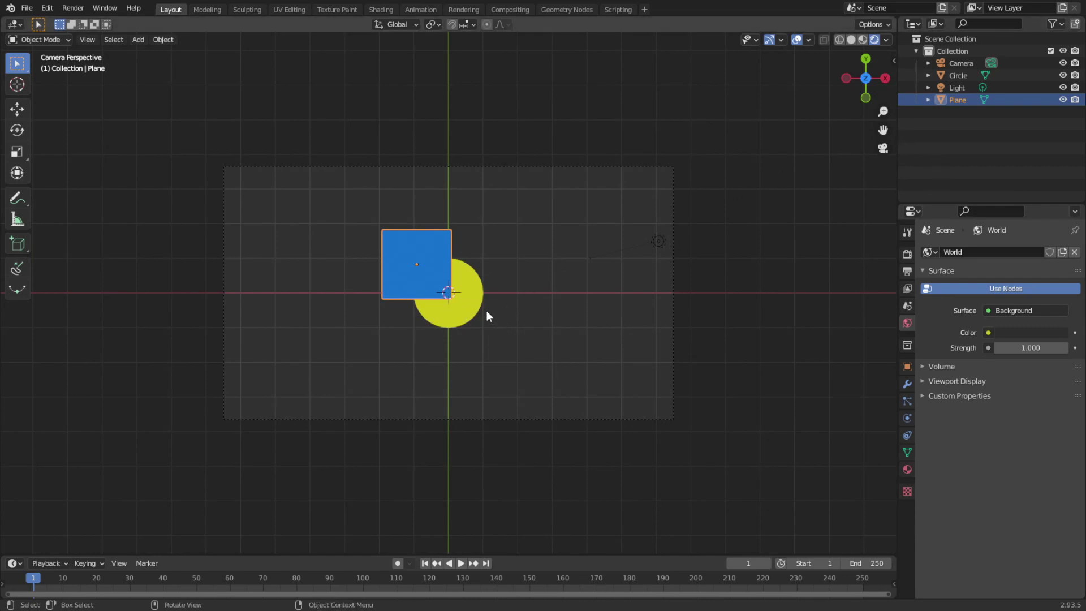
# Move the plane into a new collection named 'square' and collapse it.
pyautogui.click(962, 157)
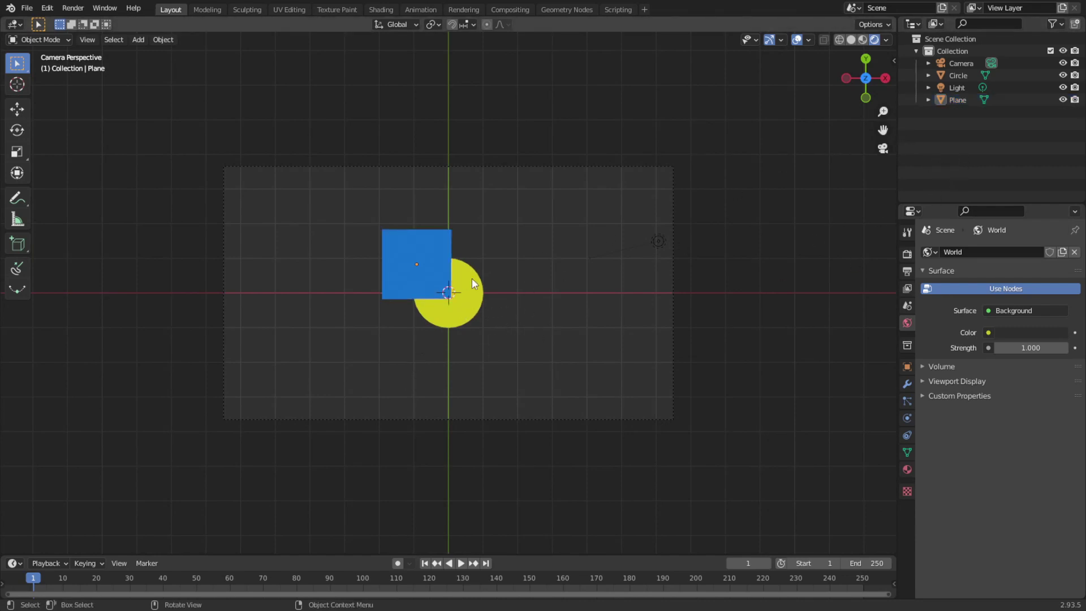
pyautogui.click(431, 254)
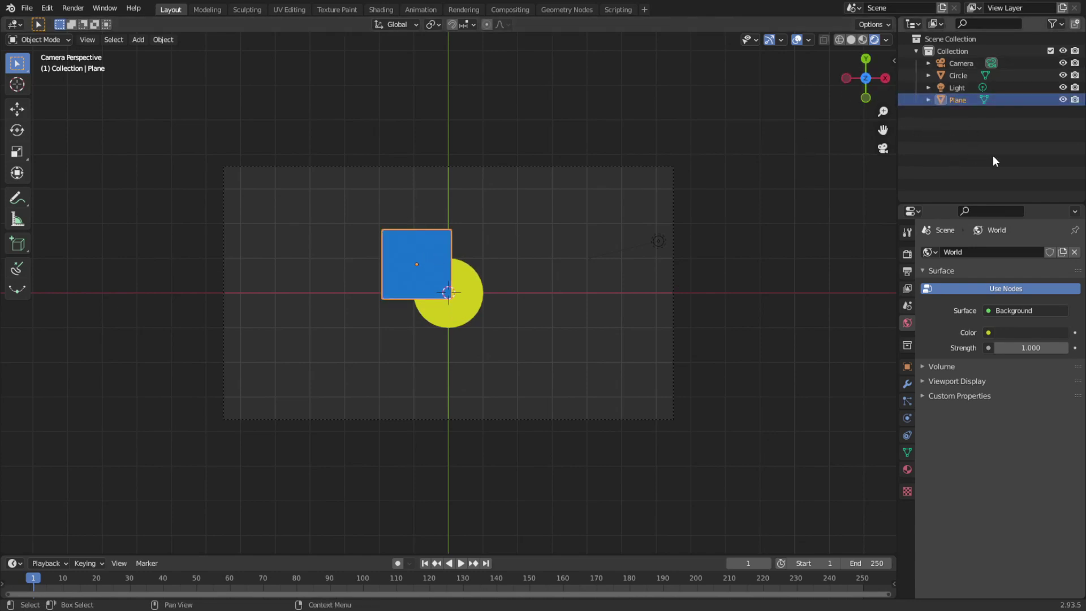
pyautogui.press('m')
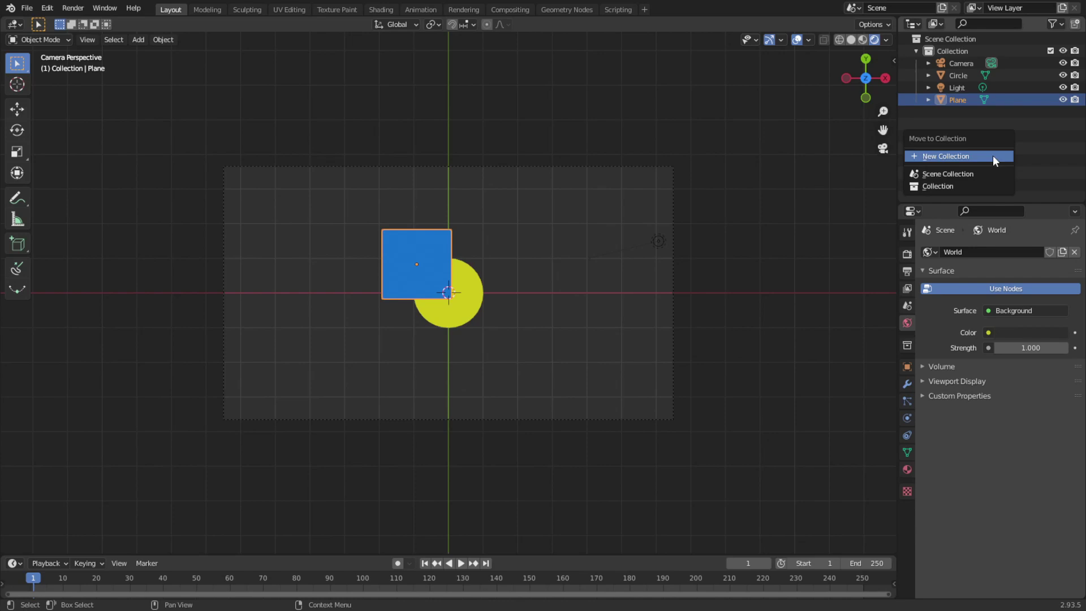
pyautogui.click(994, 157)
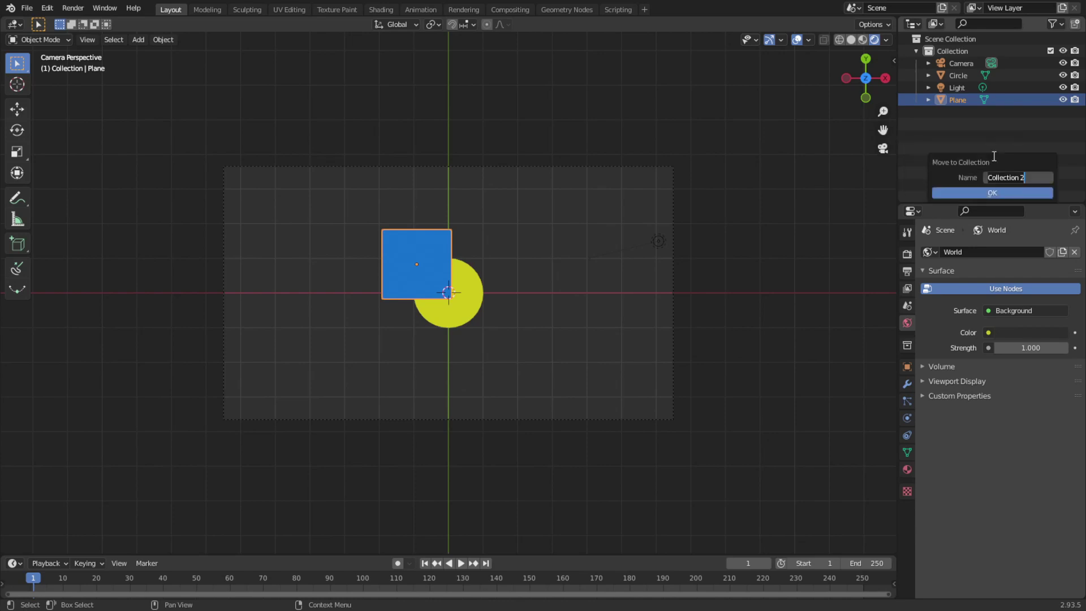
pyautogui.write('square')
pyautogui.press('Return')
pyautogui.press('Return')
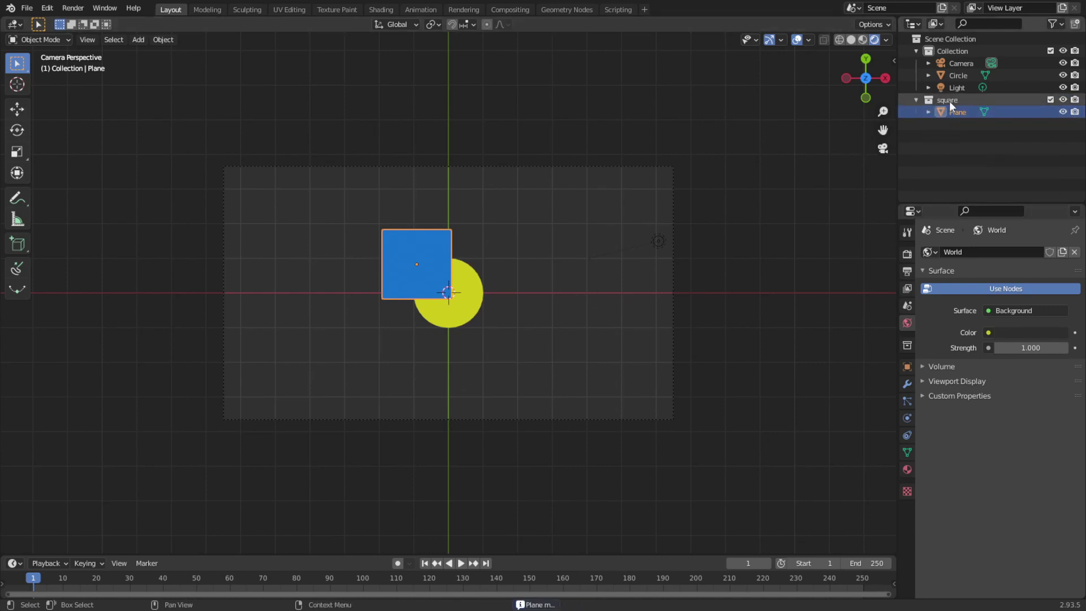
pyautogui.click(917, 100)
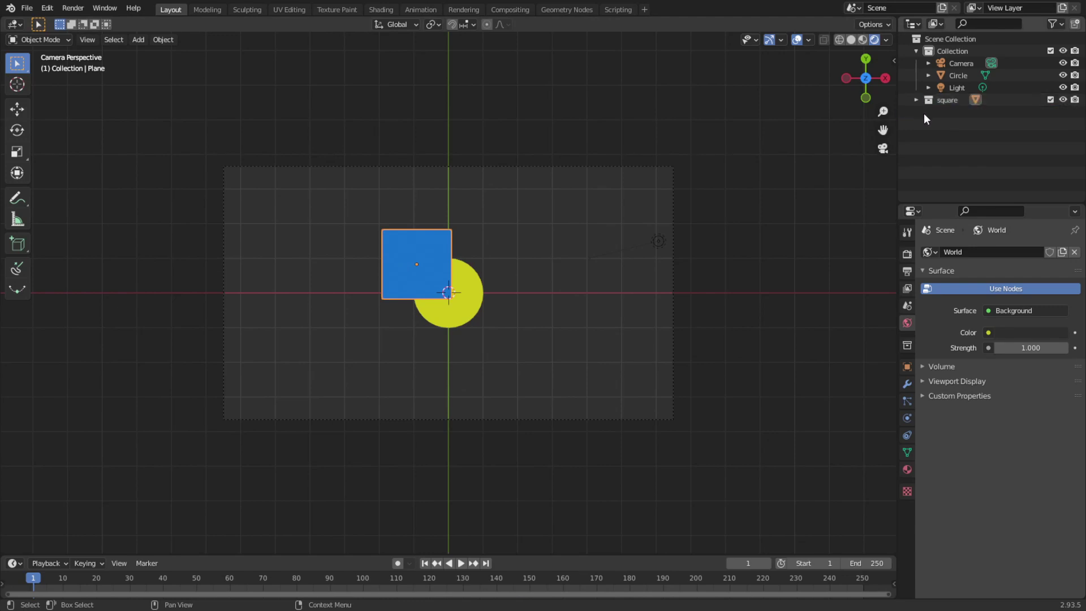
# Move the circle into a new collection named 'circle' and collapse it.
pyautogui.click(459, 311)
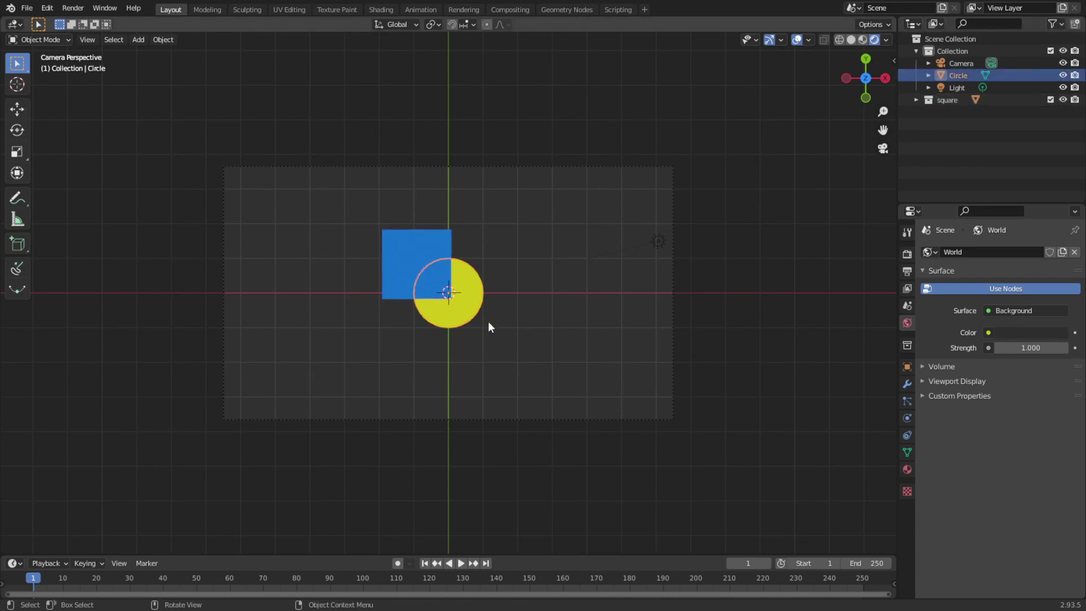
pyautogui.press('m')
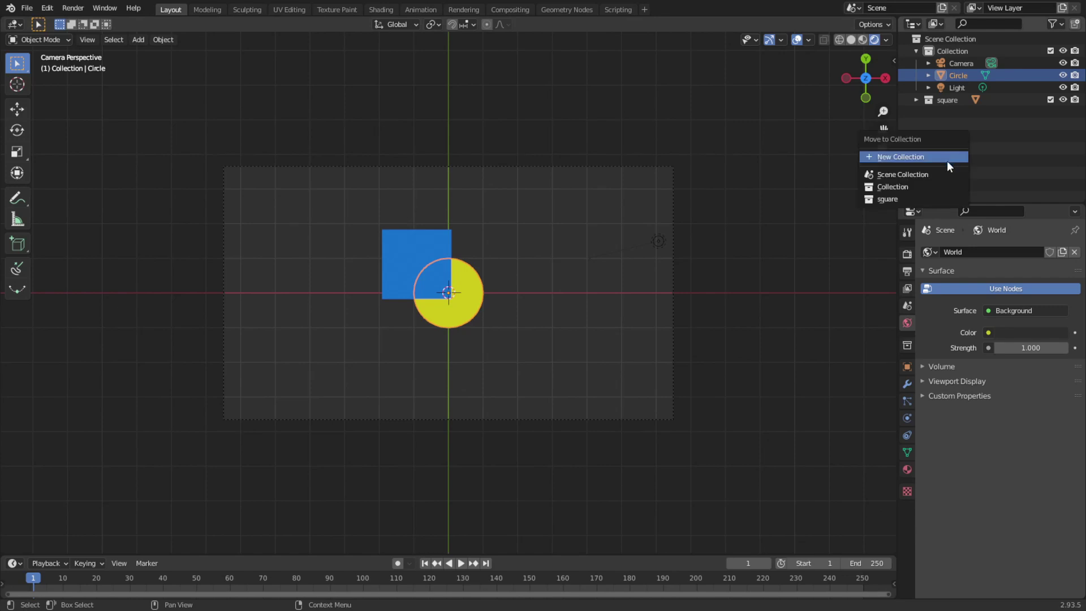
pyautogui.click(945, 159)
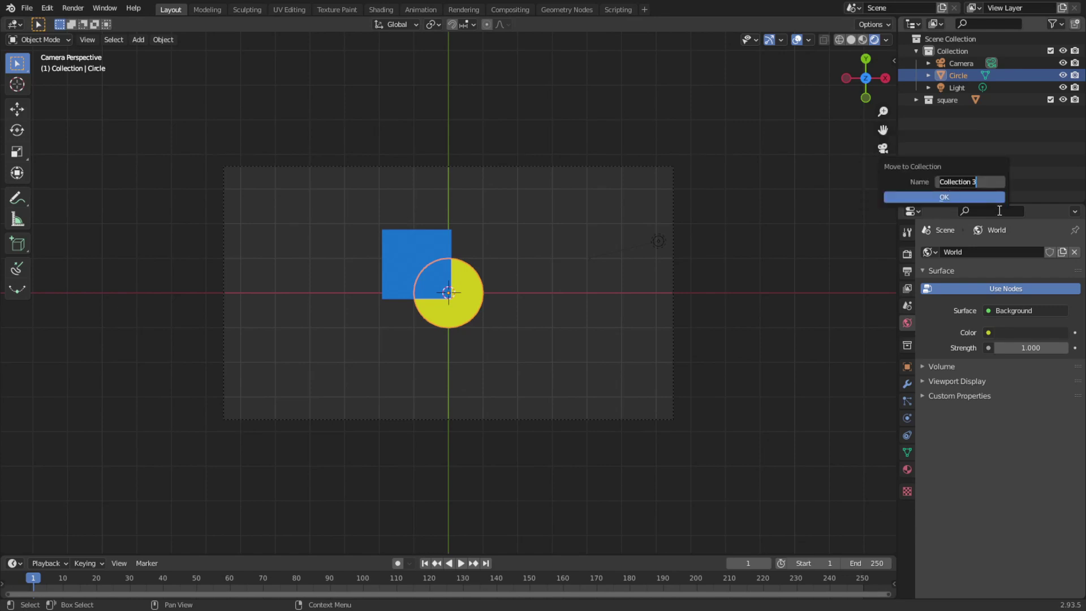
pyautogui.write('circle')
pyautogui.press('Return')
pyautogui.press('Return')
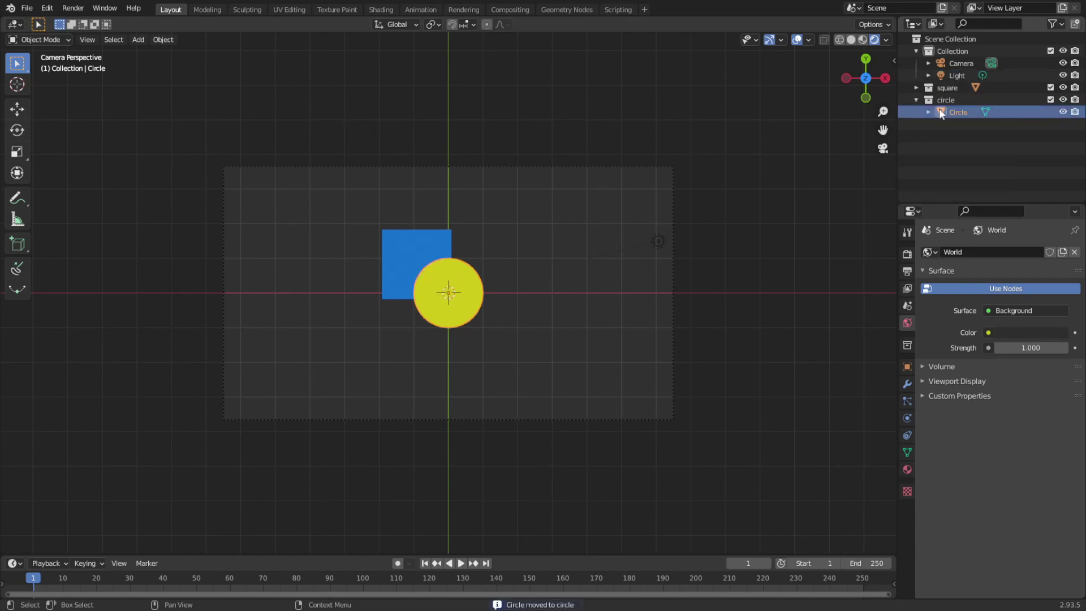
pyautogui.click(916, 99)
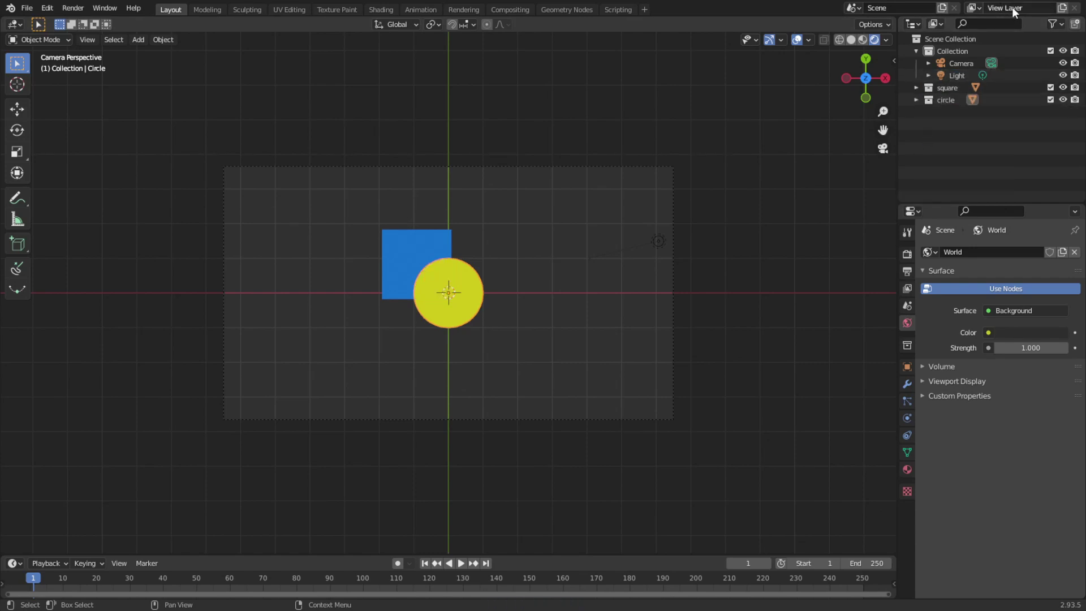
# Add two new view layers named 'circle' and 'square'.
pyautogui.click(1063, 9)
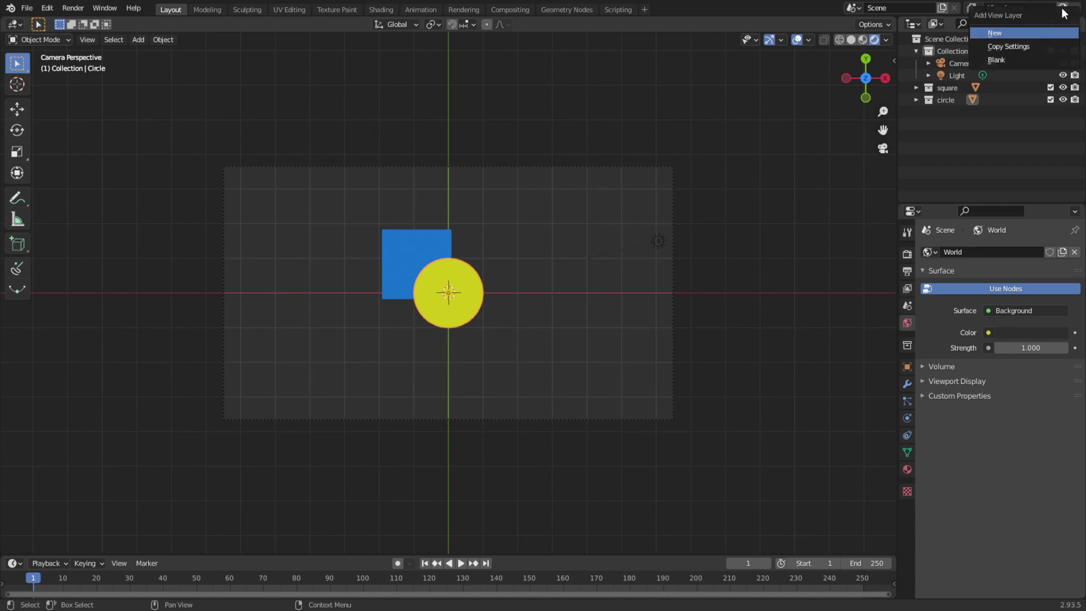
pyautogui.click(1006, 31)
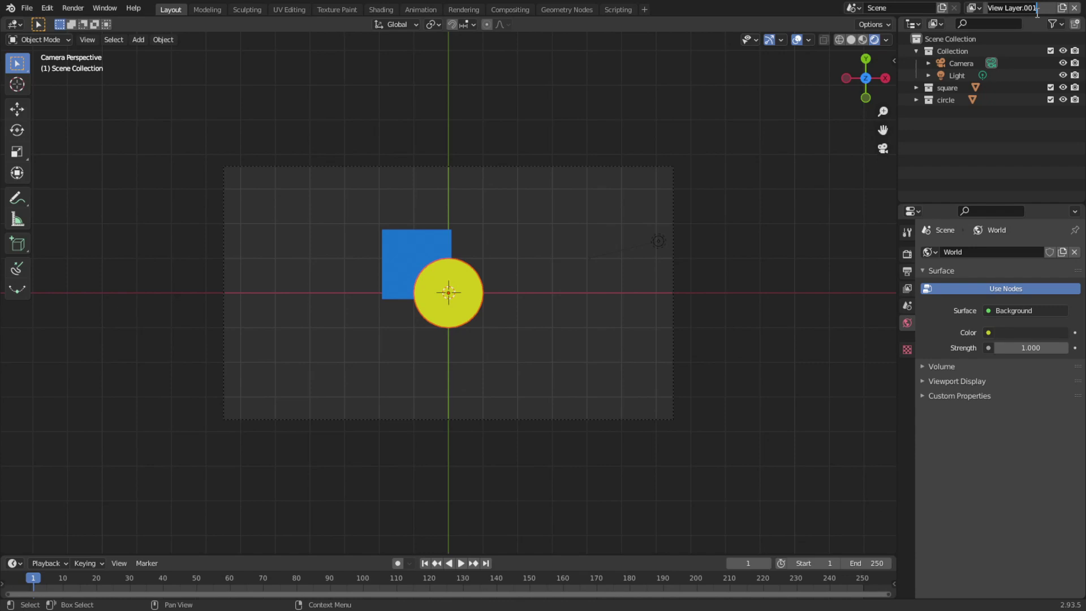
pyautogui.hotkey('ctrl', 'a')
pyautogui.write('circle')
pyautogui.press('Return')
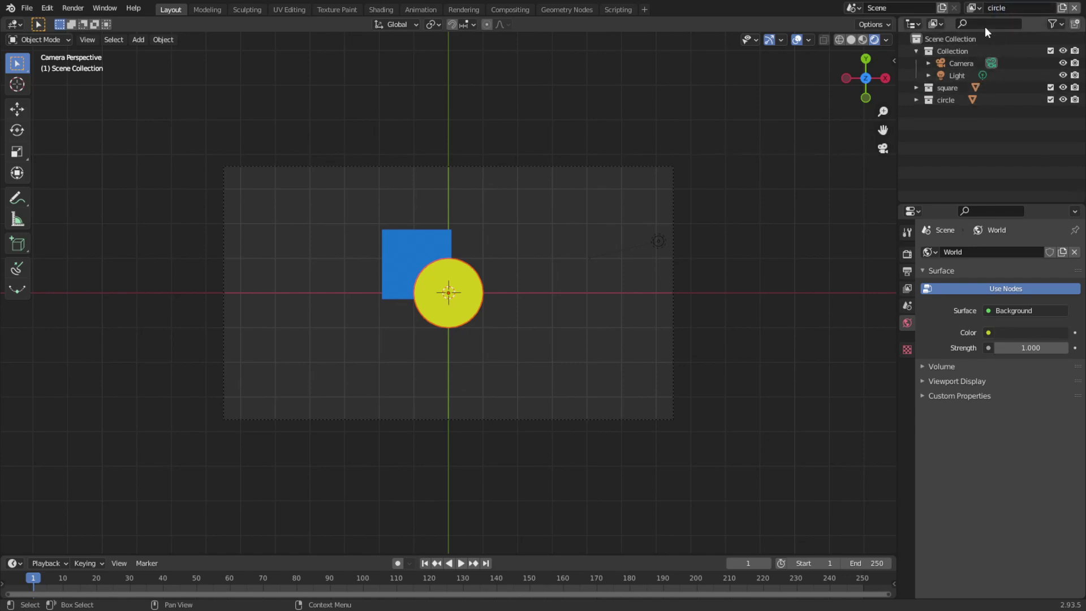
pyautogui.click(1062, 8)
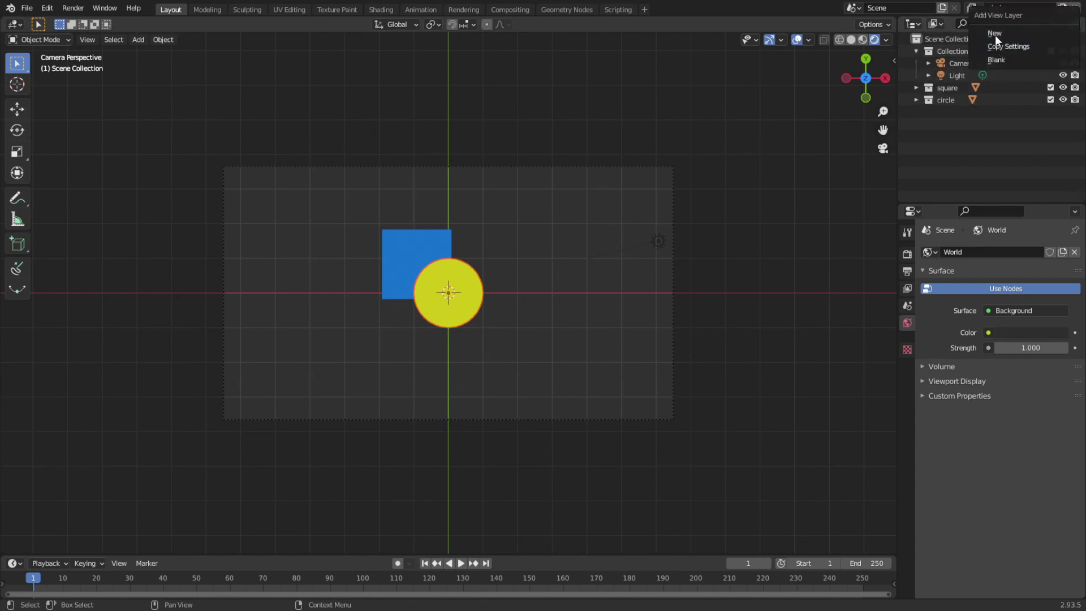
pyautogui.click(995, 34)
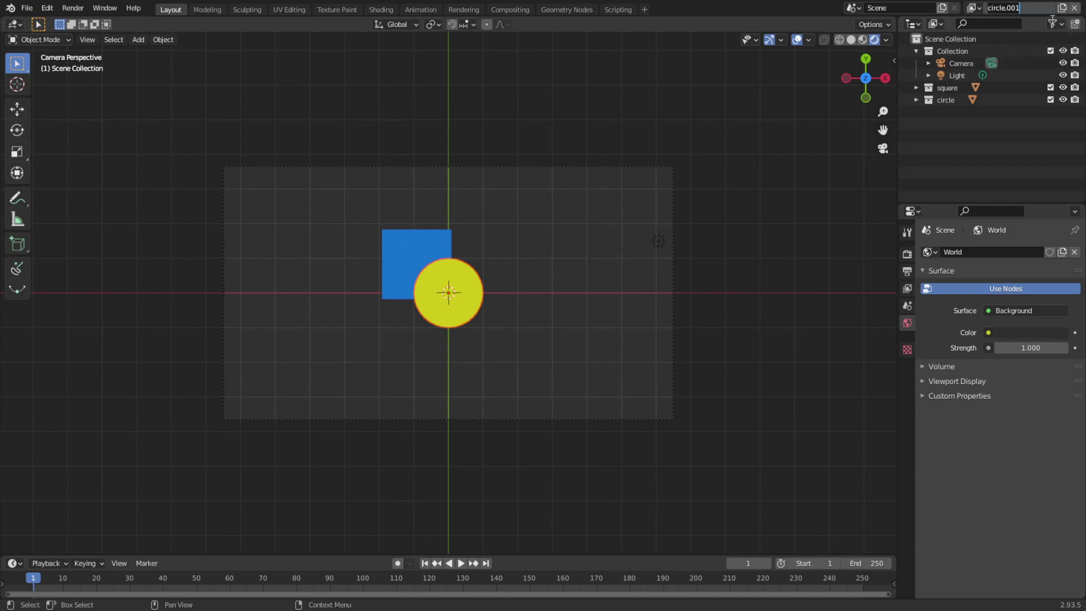
pyautogui.write('square')
pyautogui.press('Return')
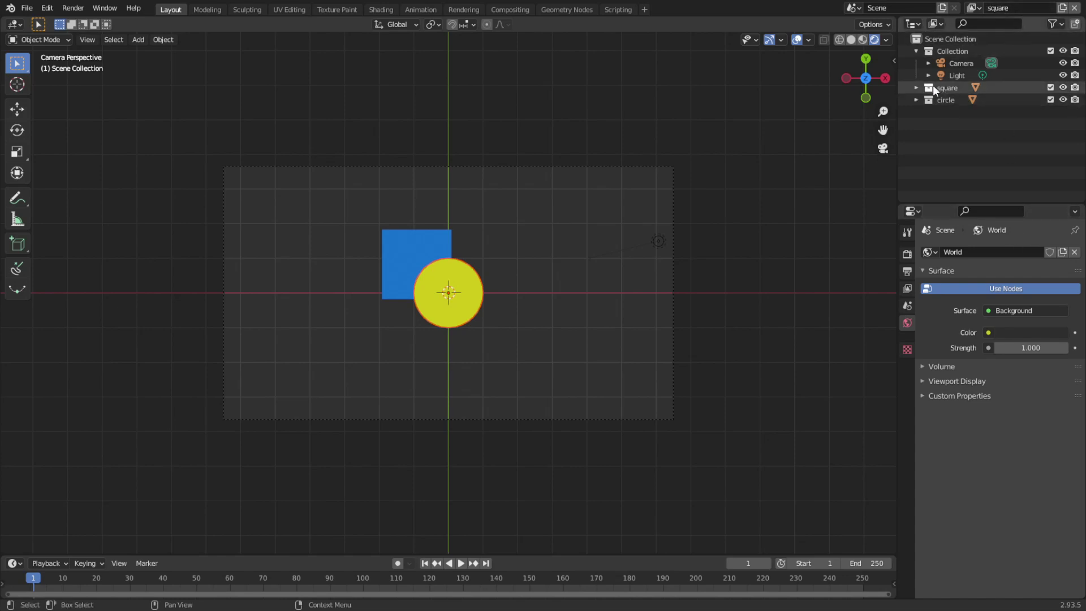
# Exclude the circle collection from the square layer and the square collection from the circle layer.
pyautogui.click(1050, 99)
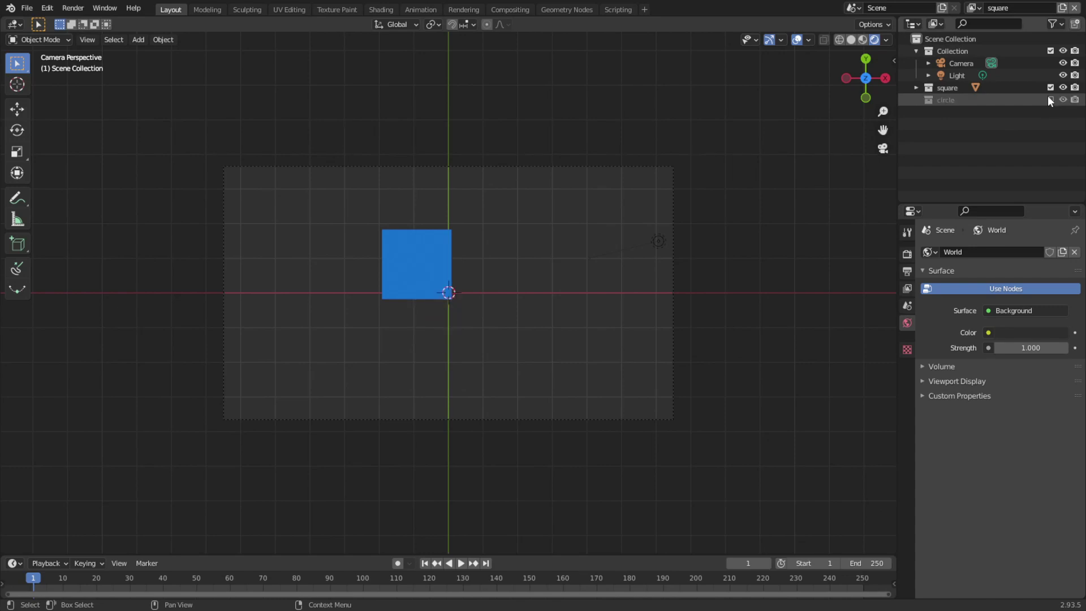
pyautogui.click(974, 8)
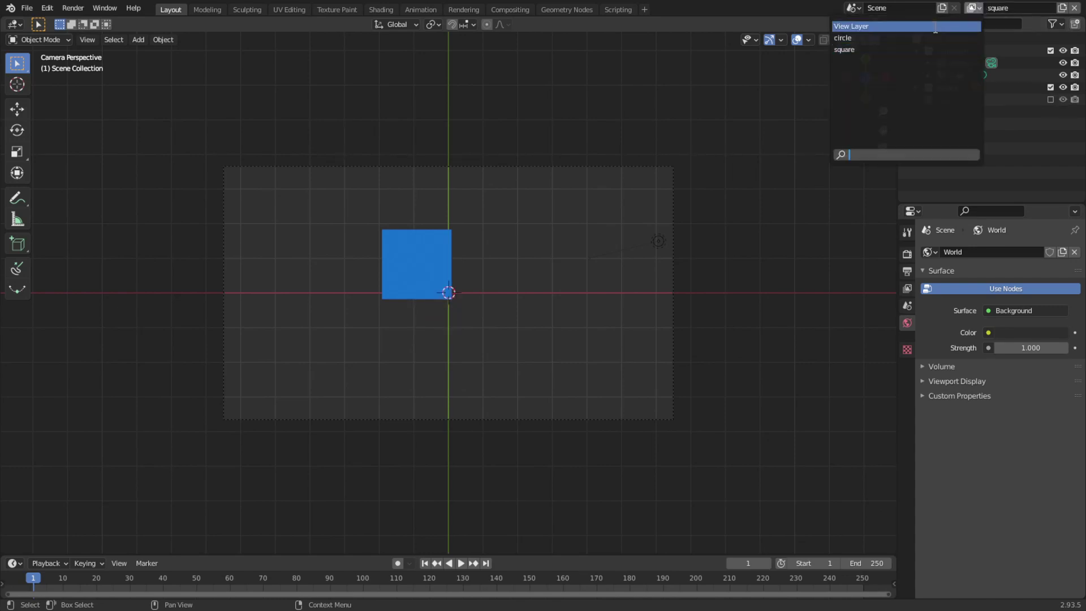
pyautogui.click(935, 37)
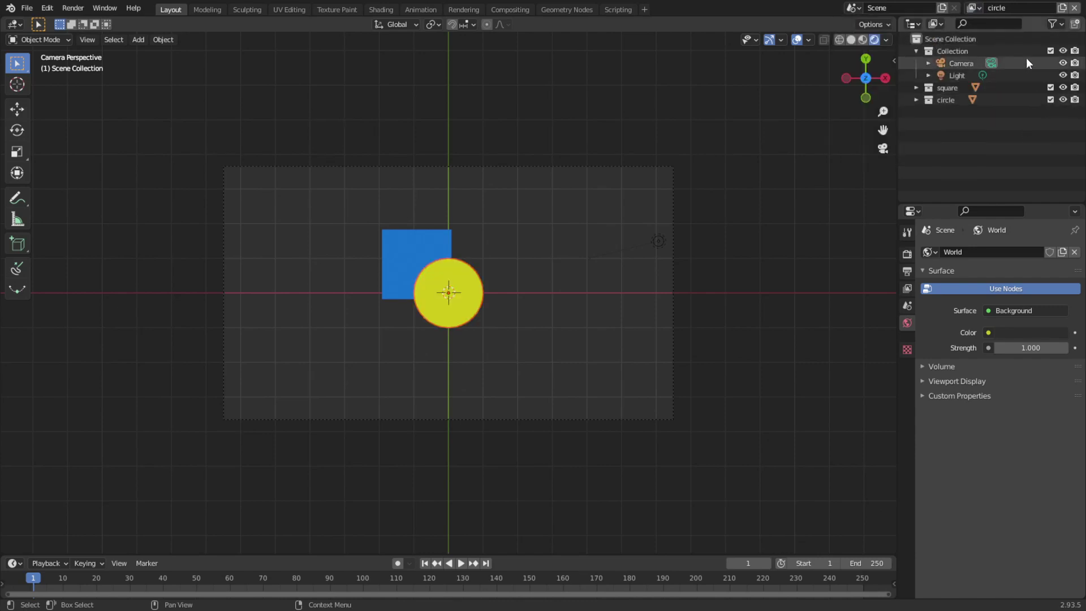
pyautogui.click(1050, 88)
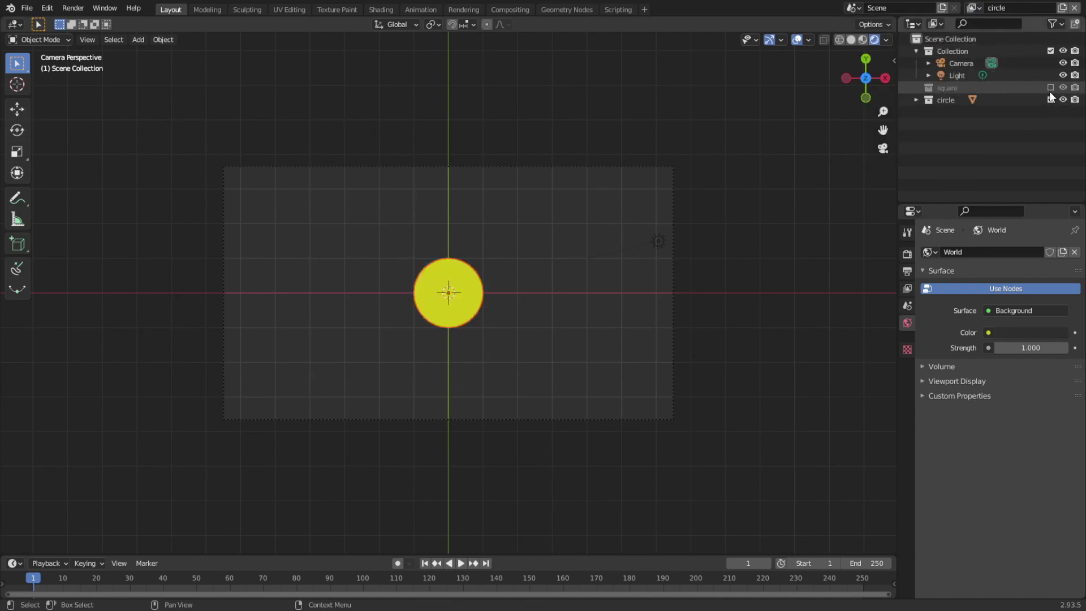
# Rename the original View Layer to 'all'.
pyautogui.click(974, 8)
pyautogui.click(917, 26)
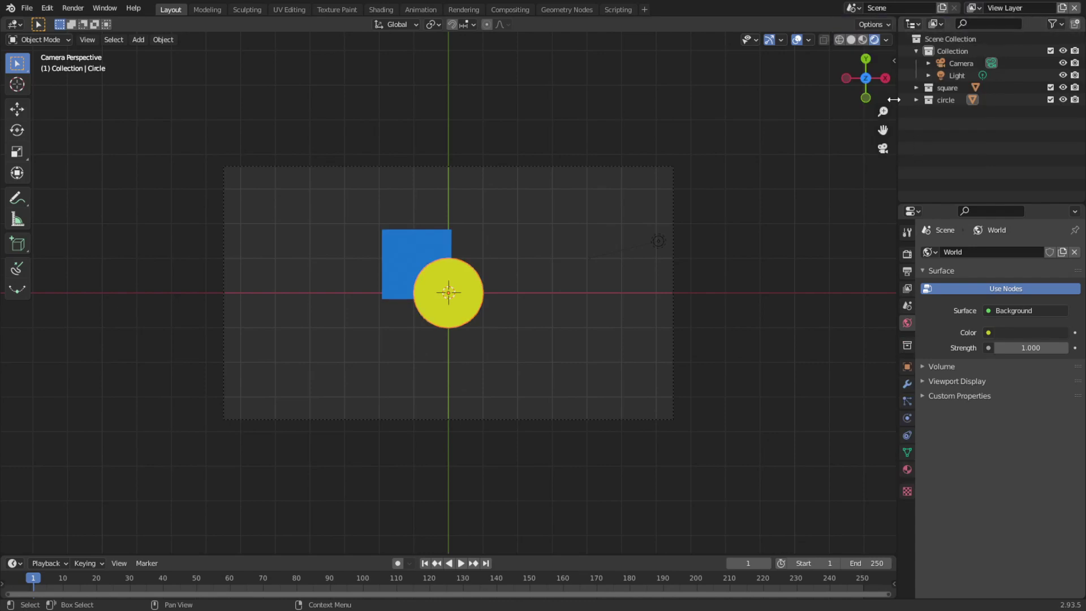
pyautogui.click(1005, 10)
pyautogui.write('all')
pyautogui.press('Return')
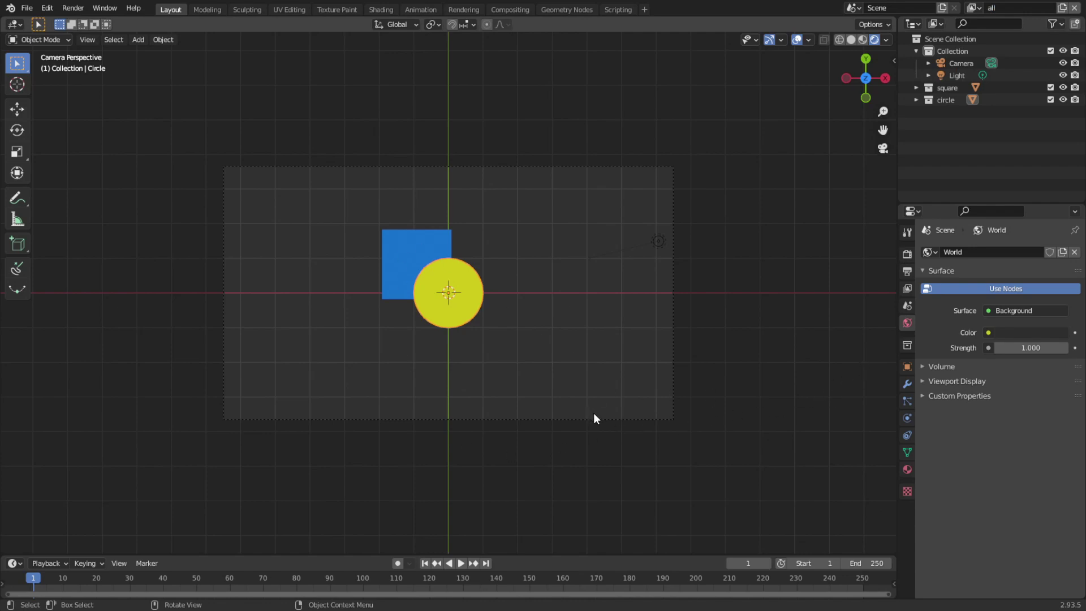
# Narrow the side panels and split the 3D viewport into three side-by-side areas.
pyautogui.moveTo(899, 393); pyautogui.dragTo(1034, 400)
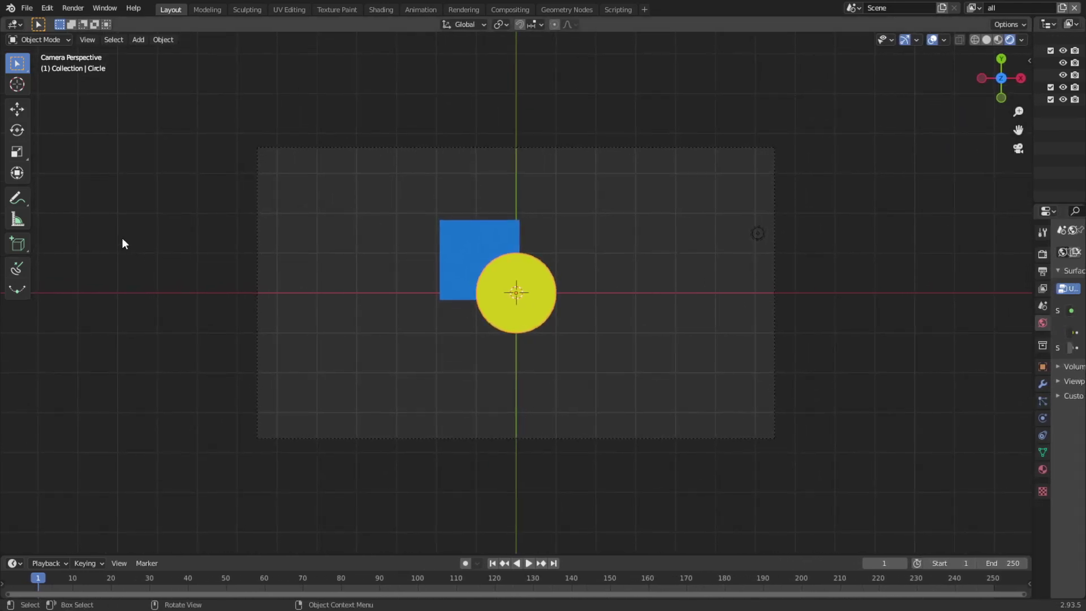
pyautogui.moveTo(5, 21); pyautogui.dragTo(738, 272)
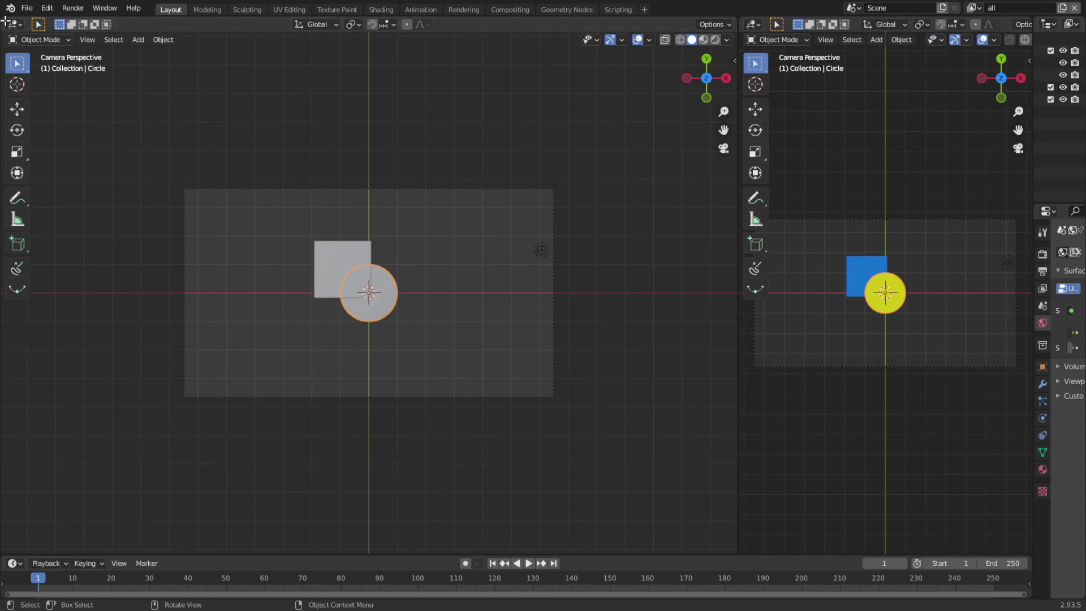
pyautogui.moveTo(3, 20); pyautogui.dragTo(296, 93)
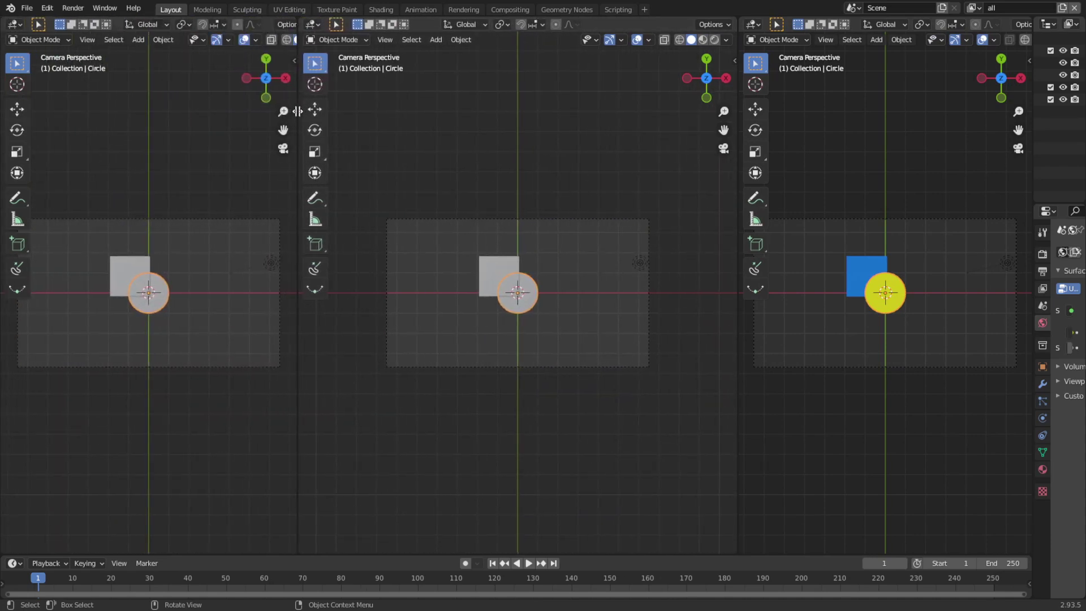
# Make the middle area a Compositor with its side panel hidden, and change the left area's editor type.
pyautogui.click(312, 22)
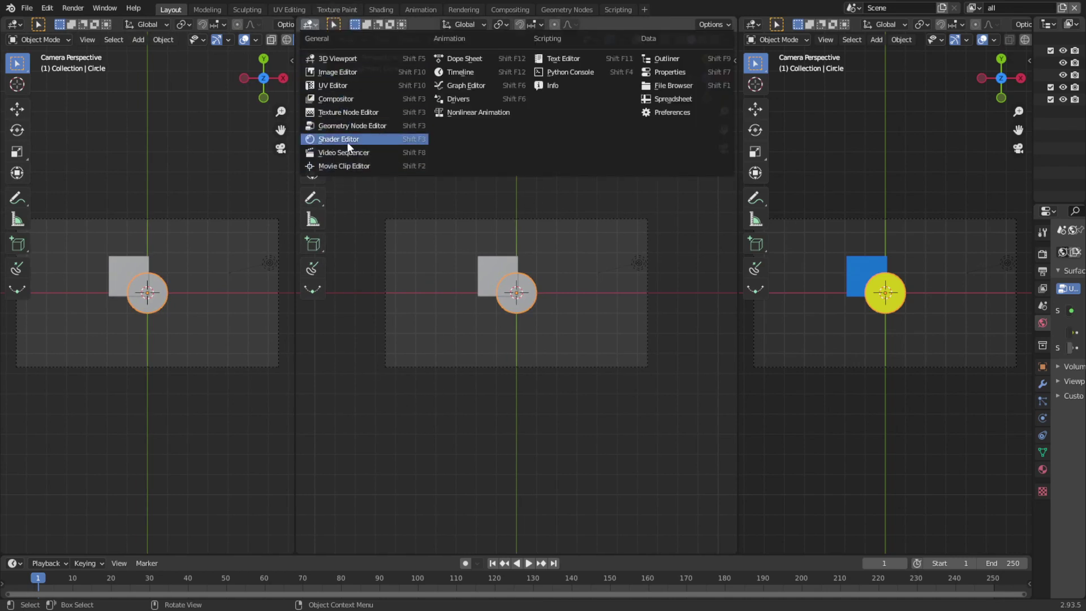
pyautogui.click(342, 100)
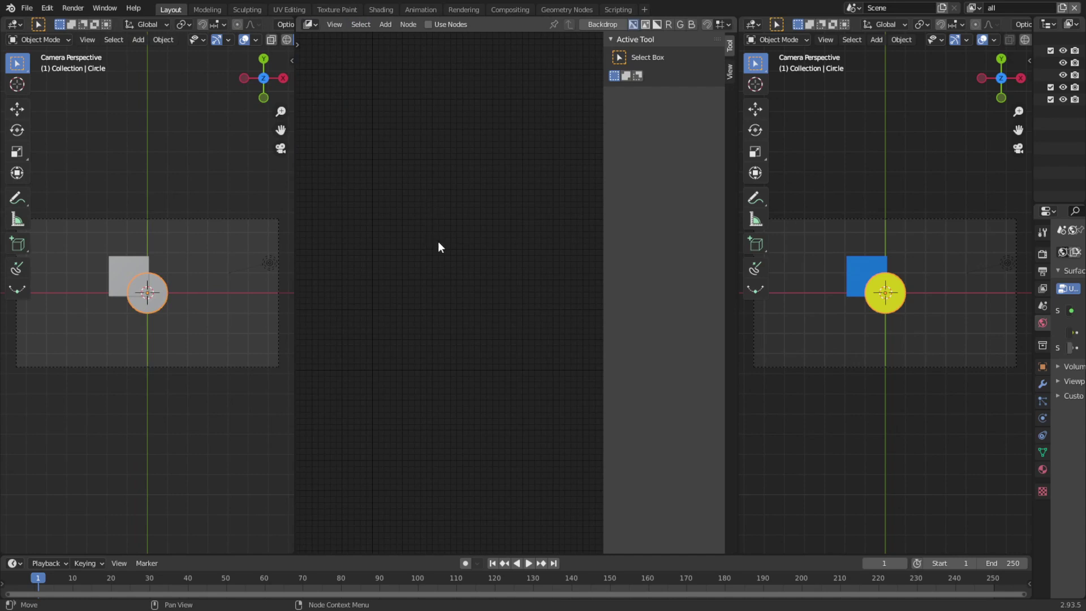
pyautogui.press('n')
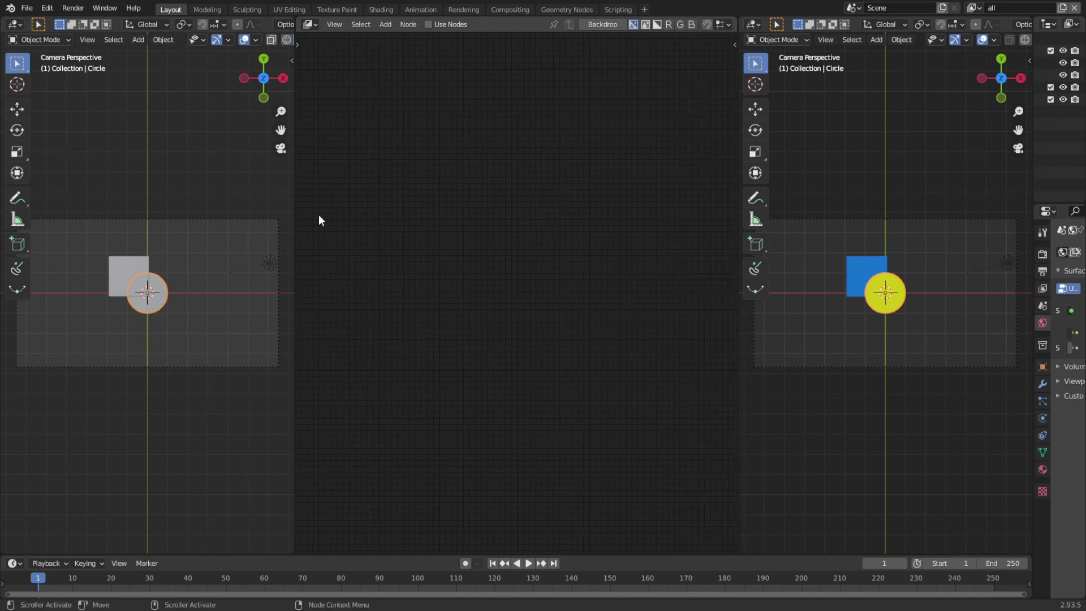
pyautogui.click(15, 24)
# Make the left area an Image Editor and enable Use Nodes in the compositor.
pyautogui.click(40, 71)
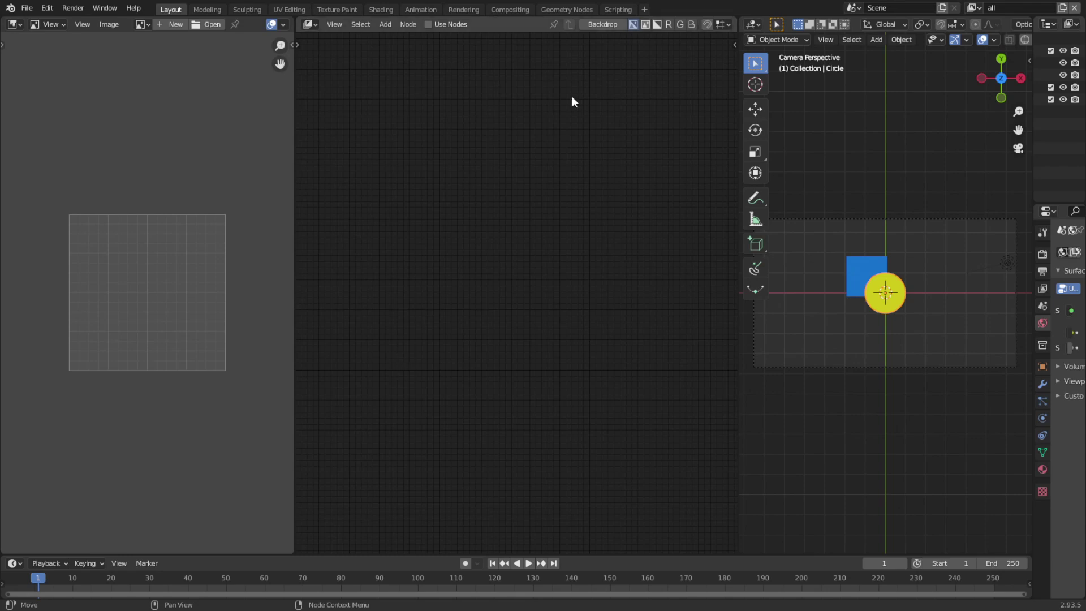
pyautogui.click(428, 24)
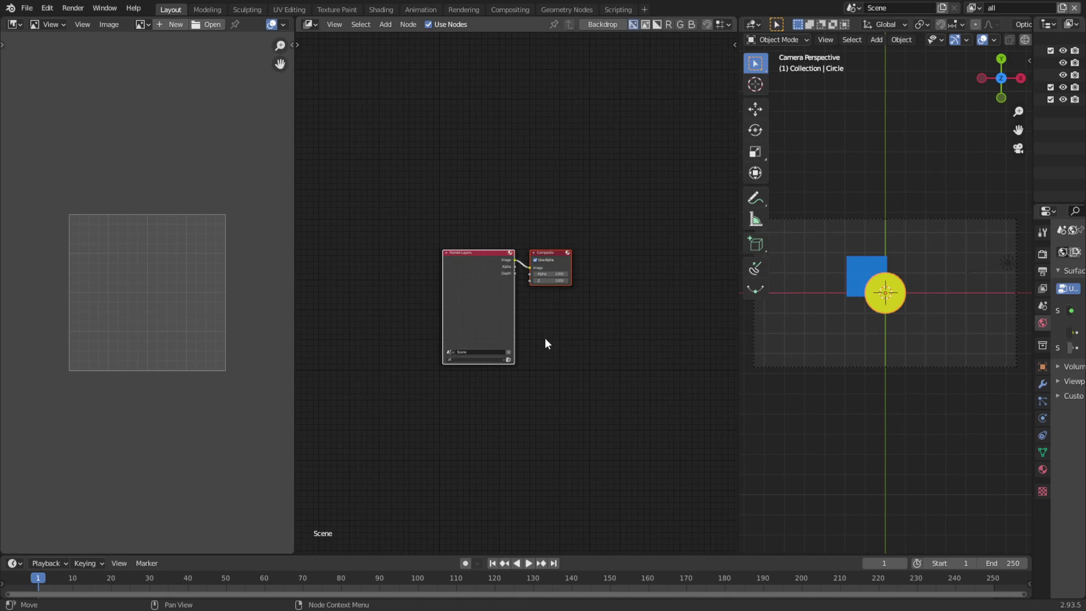
pyautogui.scroll(3, 545, 338)
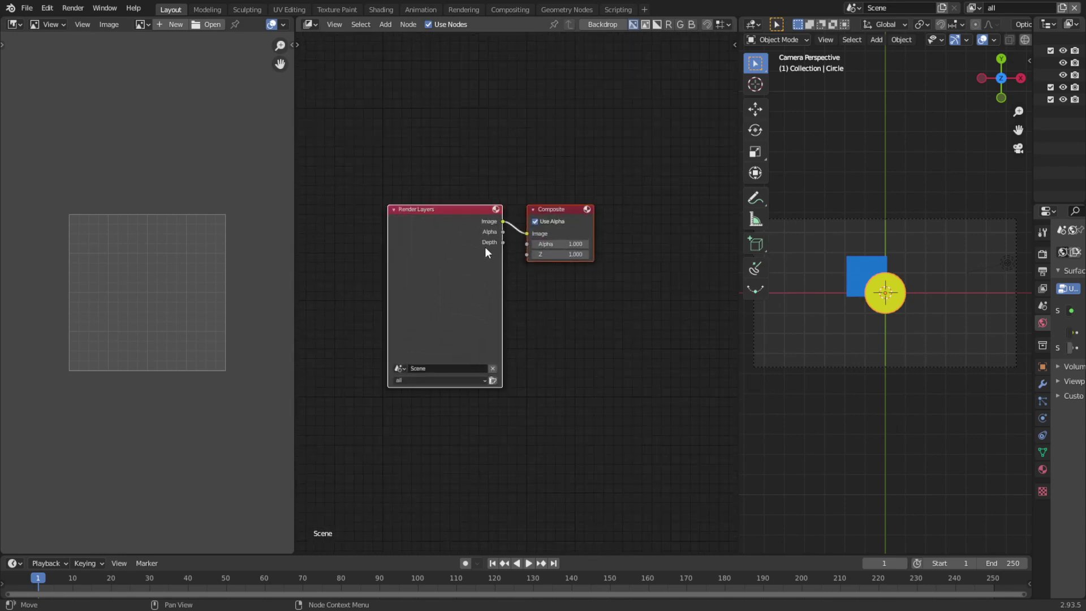
pyautogui.scroll(-1, 492, 259)
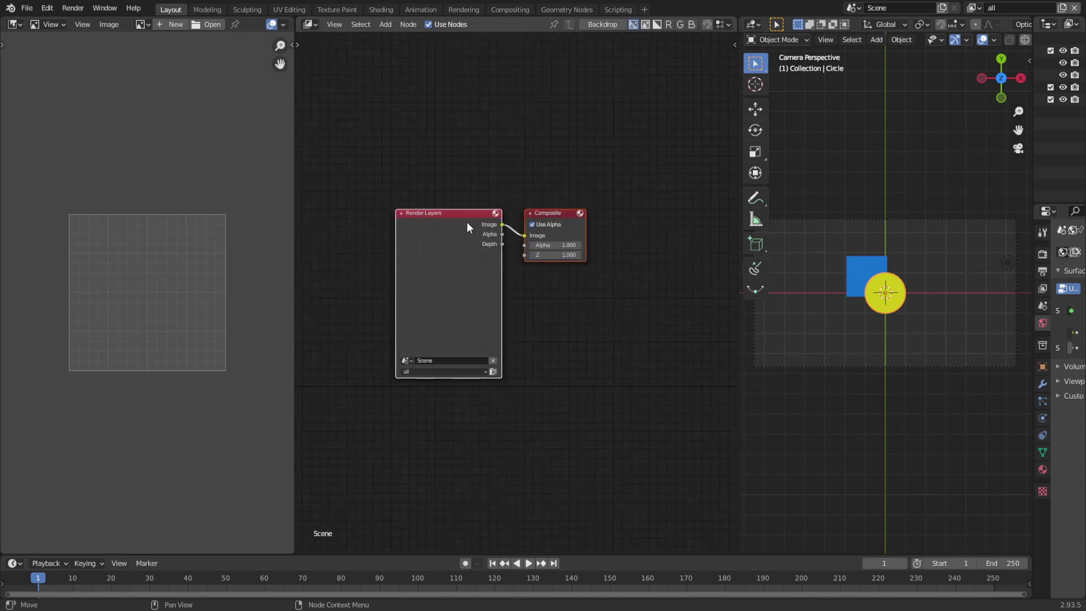
# Spread out the Render Layers and Composite nodes and set Render Layers to the circle layer.
pyautogui.moveTo(466, 221); pyautogui.dragTo(442, 236)
pyautogui.moveTo(508, 210); pyautogui.dragTo(594, 205)
pyautogui.moveTo(398, 206); pyautogui.dragTo(386, 175)
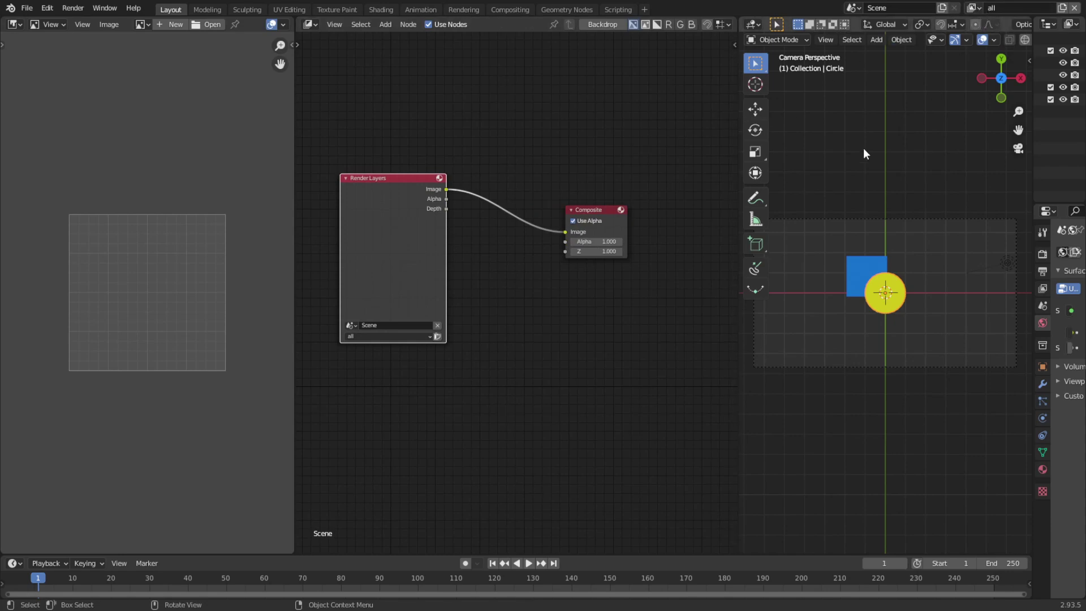
pyautogui.click(375, 337)
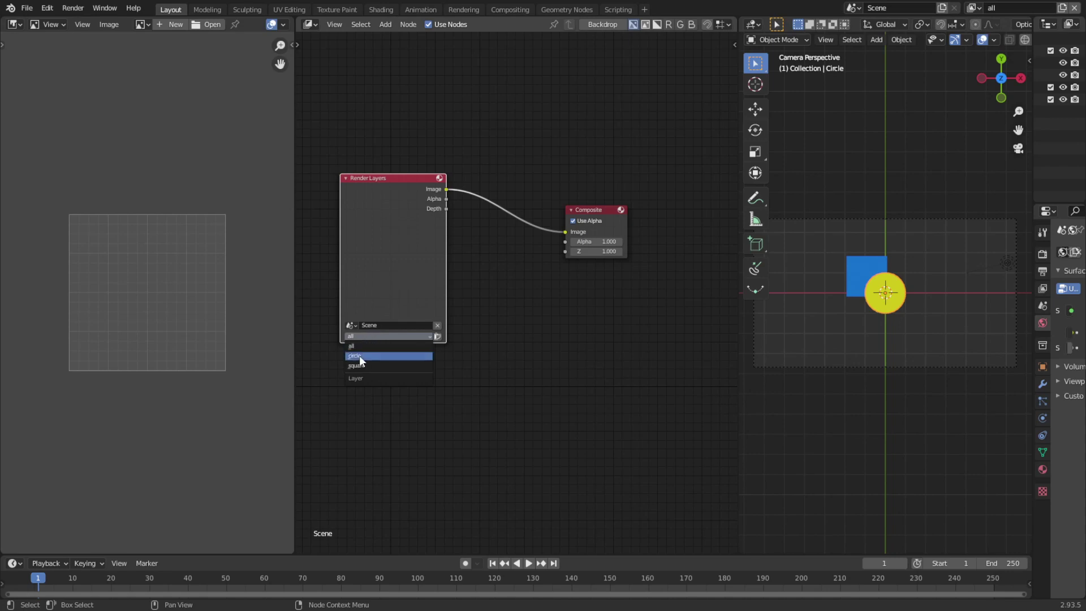
pyautogui.click(359, 355)
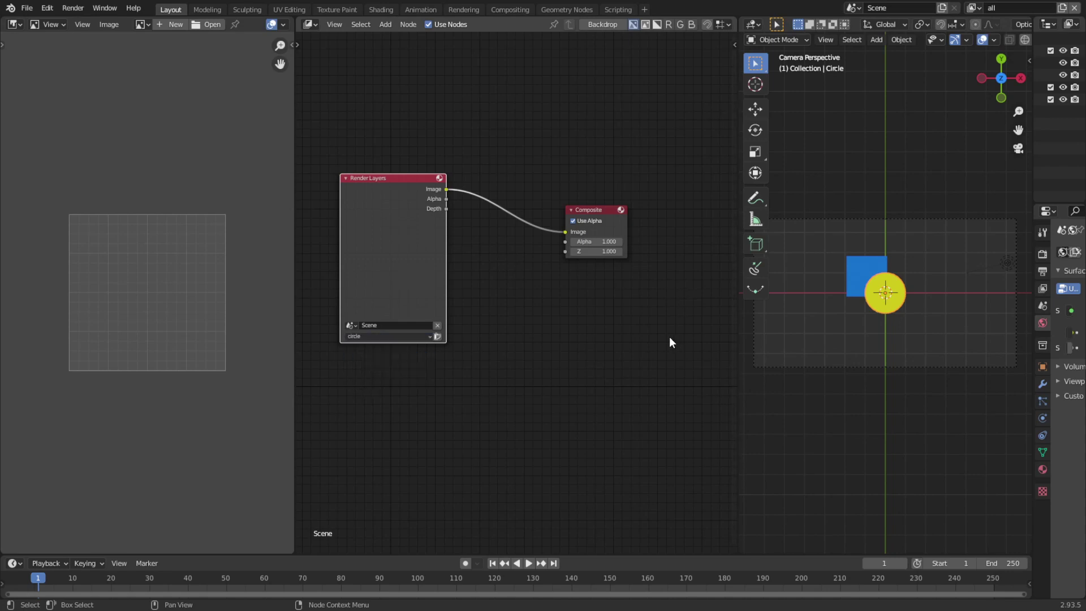
# Render frame 1 with F12, then move Render Layers up-left and Composite farther right.
pyautogui.press('F12')
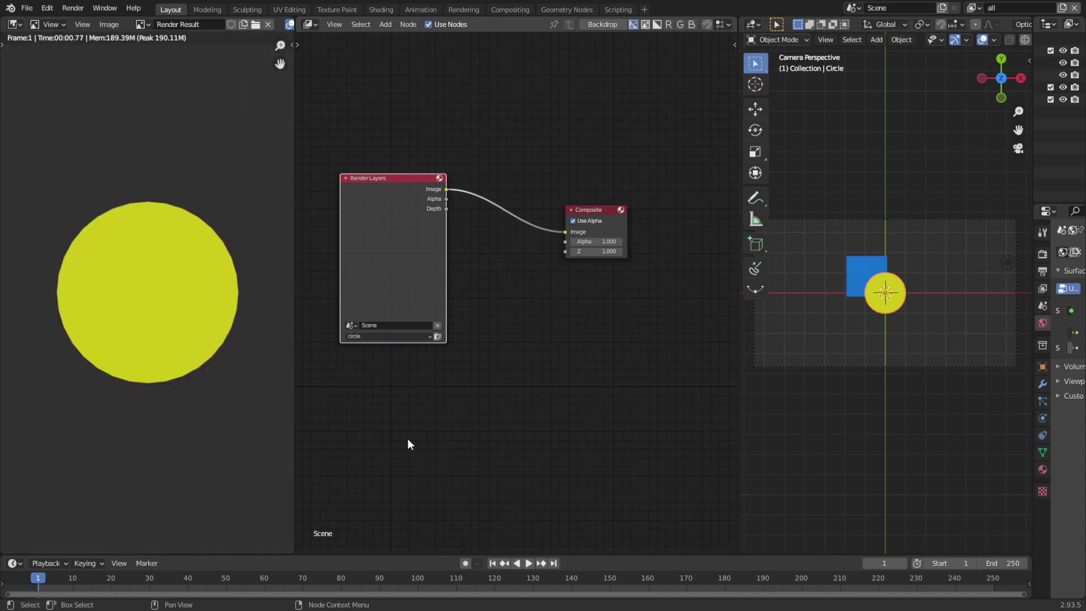
pyautogui.moveTo(377, 177)
pyautogui.mouseDown()
pyautogui.moveTo(366, 166)
pyautogui.moveTo(360, 179)
pyautogui.mouseUp()
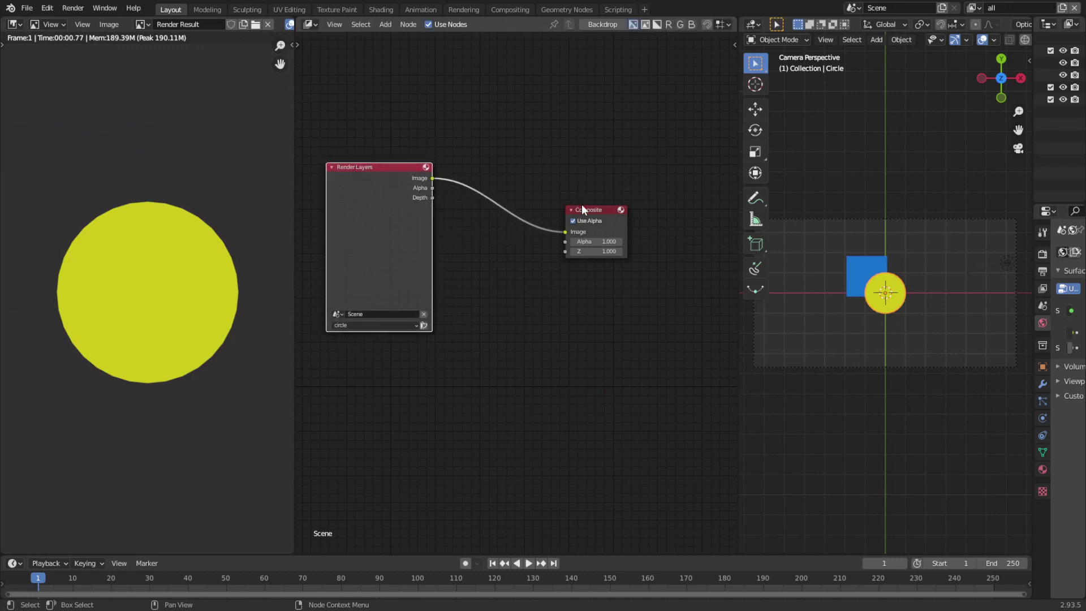
pyautogui.moveTo(585, 210); pyautogui.dragTo(635, 215)
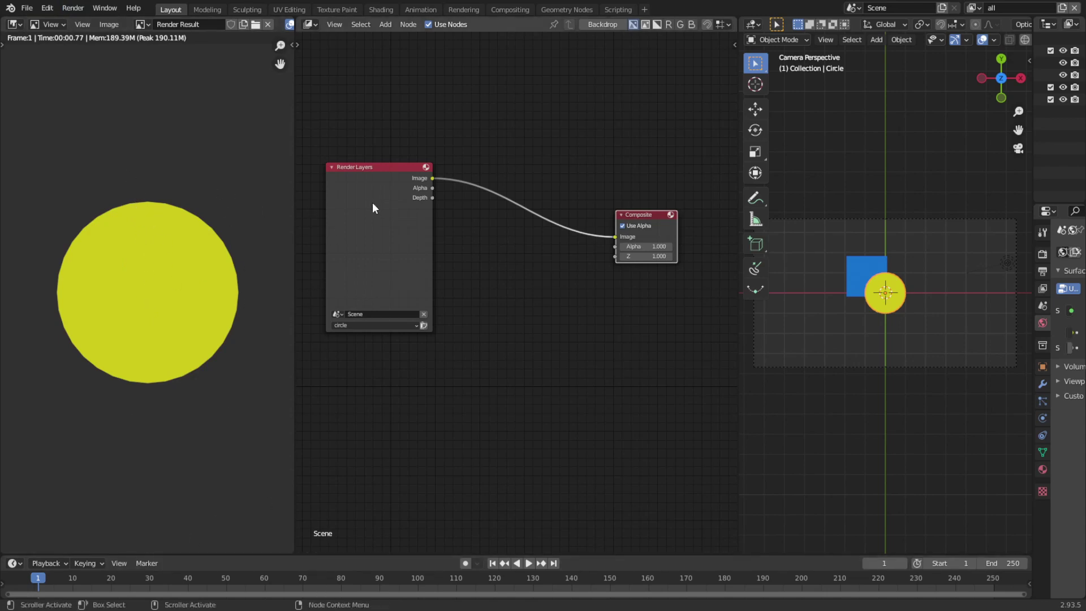
# Duplicate the Render Layers node below the original and set the copy to the square layer.
pyautogui.moveTo(369, 167); pyautogui.dragTo(355, 124)
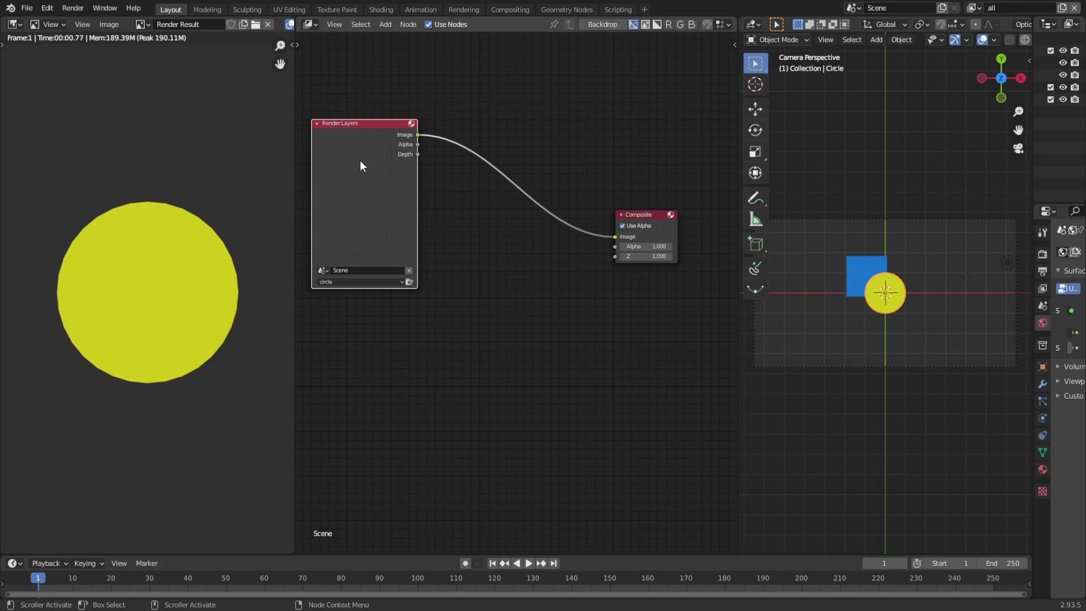
pyautogui.hotkey('shift', 'd')
pyautogui.click(344, 445)
pyautogui.click(344, 473)
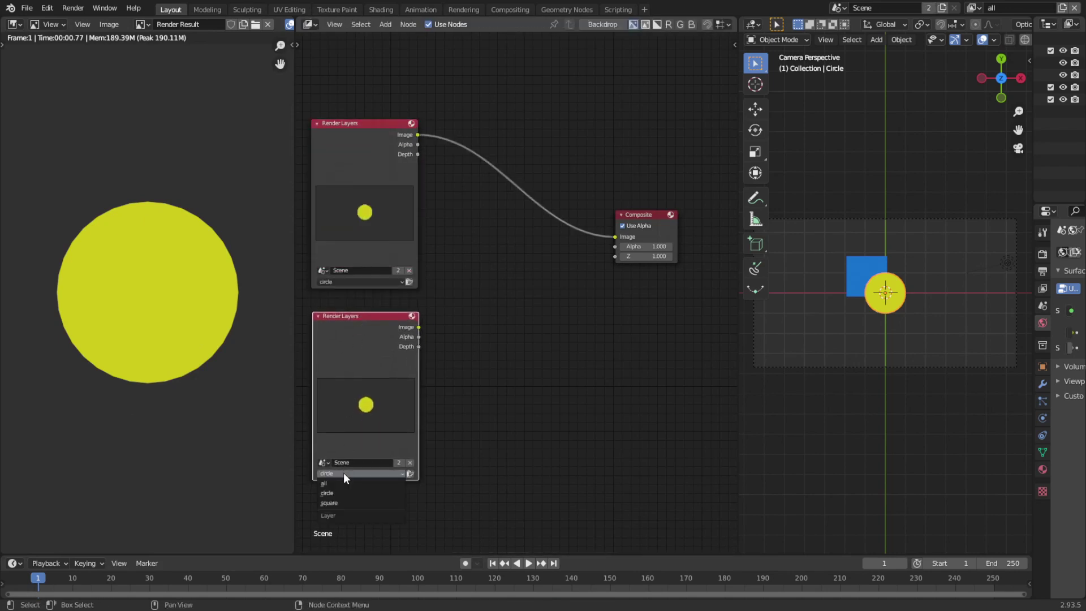
pyautogui.click(341, 503)
pyautogui.click(470, 339)
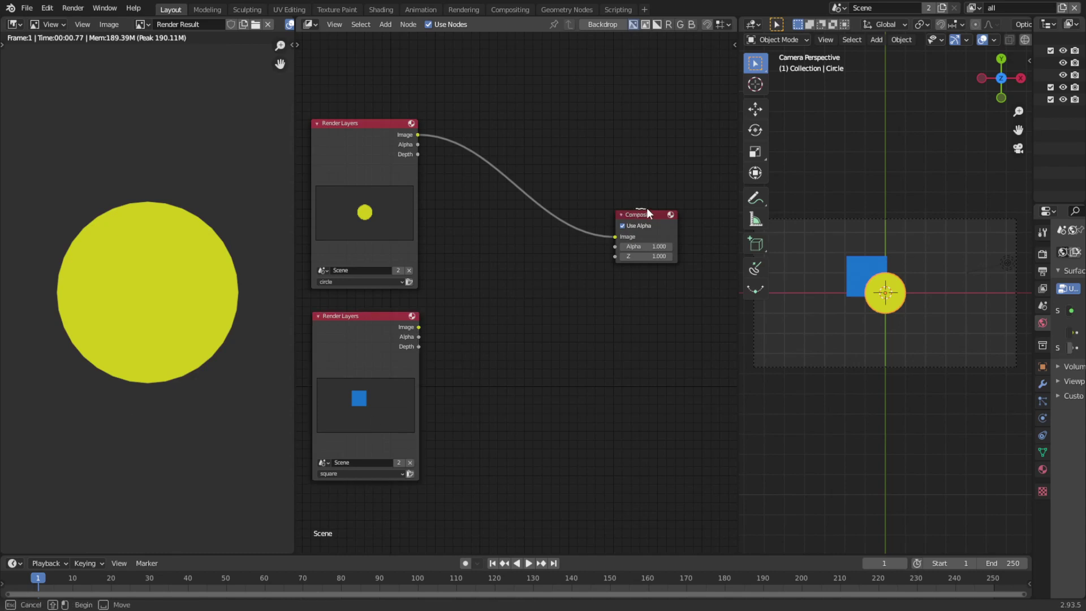
# Move the Composite node further right and search 'alph' without adding a node.
pyautogui.moveTo(652, 214); pyautogui.dragTo(673, 215)
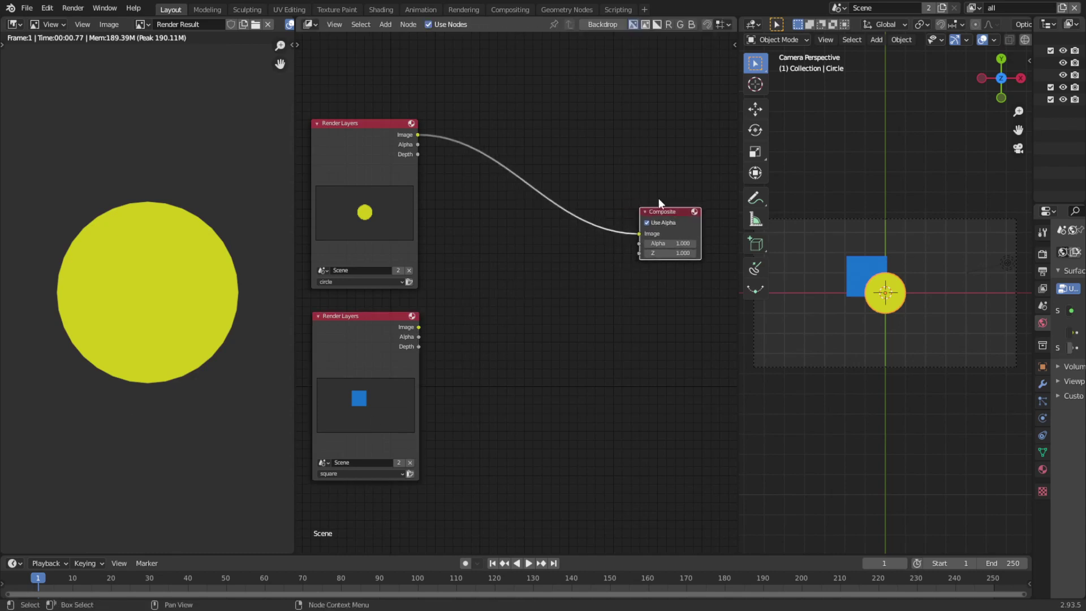
pyautogui.click(542, 357)
pyautogui.hotkey('shift', 'a')
pyautogui.write('alph')
pyautogui.press('Escape')
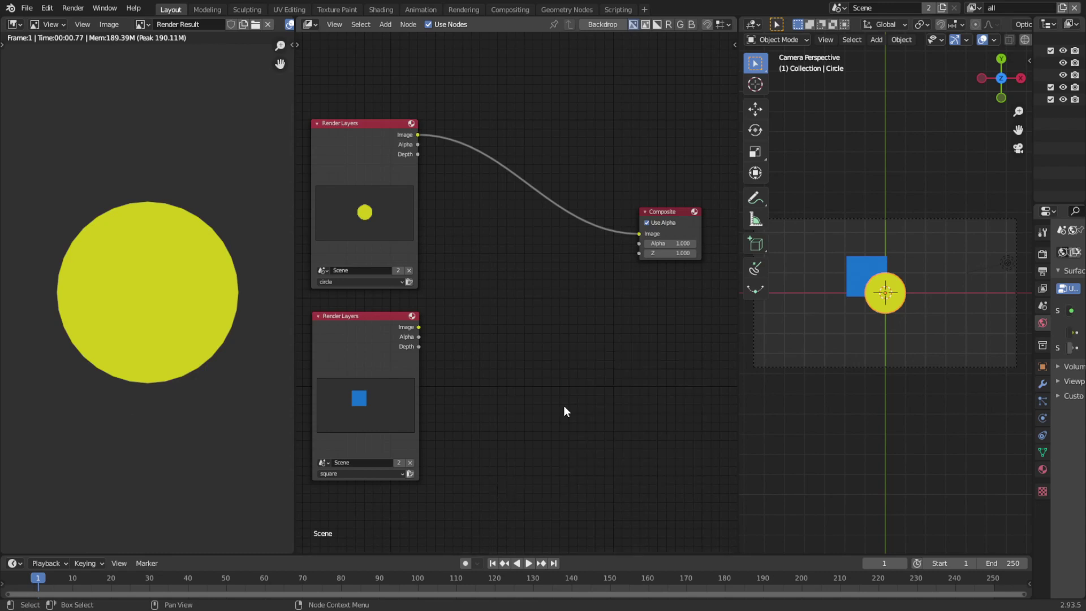
# Add a Set Alpha node through the 'alph' search, then delete it.
pyautogui.hotkey('shift', 'a')
pyautogui.click(564, 406)
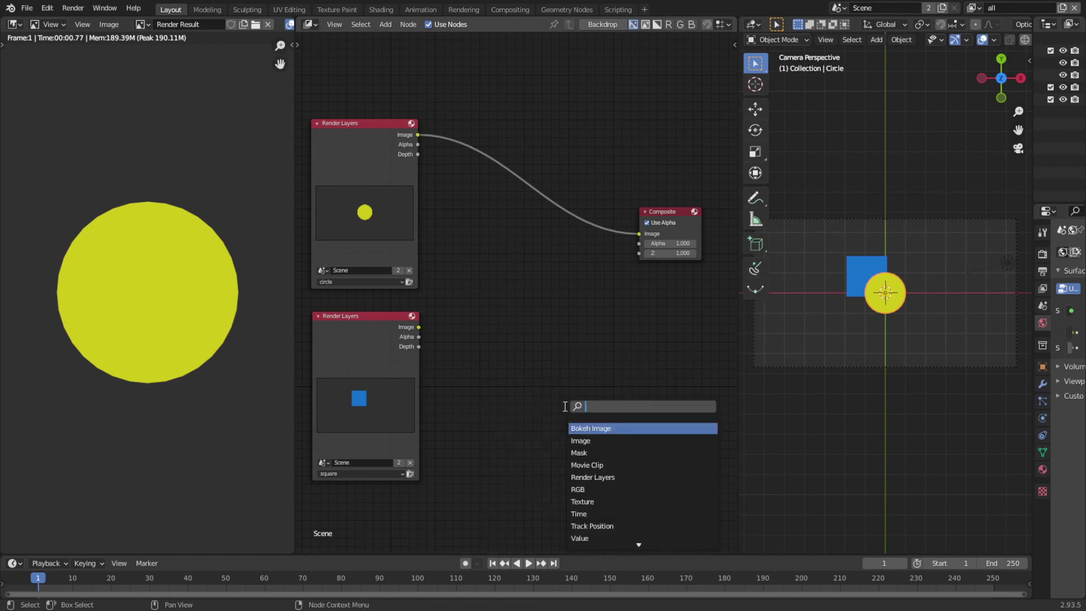
pyautogui.write('alph')
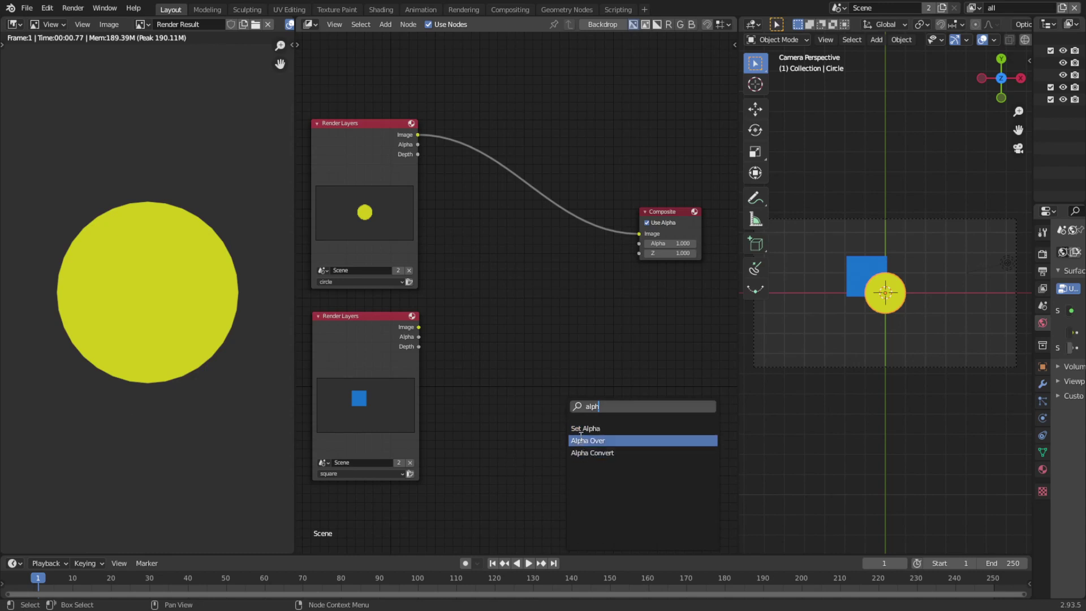
pyautogui.click(582, 431)
pyautogui.click(560, 422)
pyautogui.press('x')
# Insert Alpha Over on the circle-to-Composite link and connect the square render's Image to its second input.
pyautogui.hotkey('shift', 'a')
pyautogui.click(612, 398)
pyautogui.write('alph')
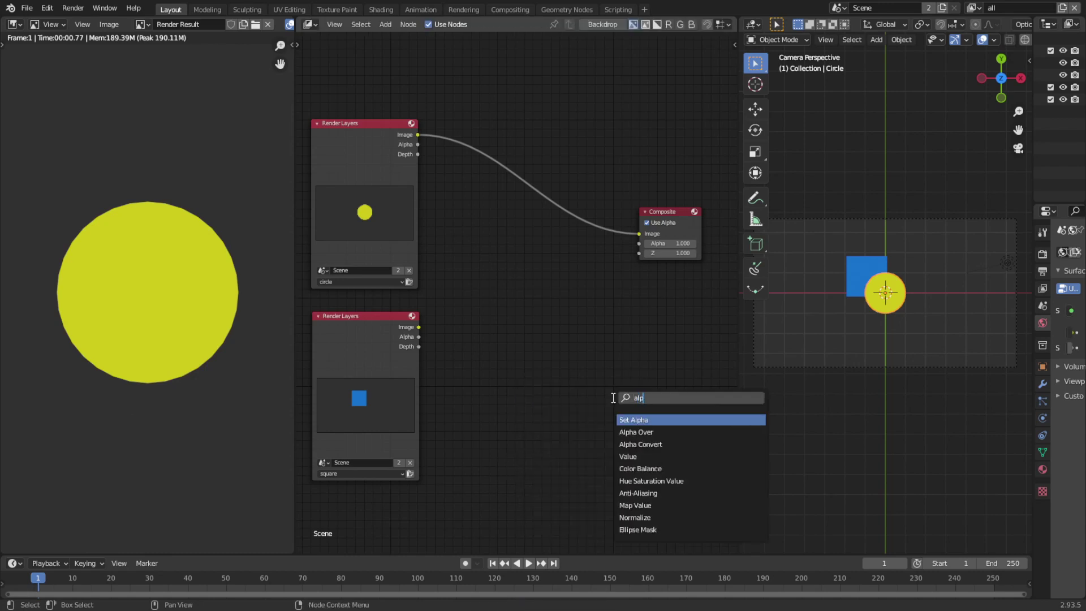
pyautogui.press('Down')
pyautogui.press('Return')
pyautogui.click(527, 184)
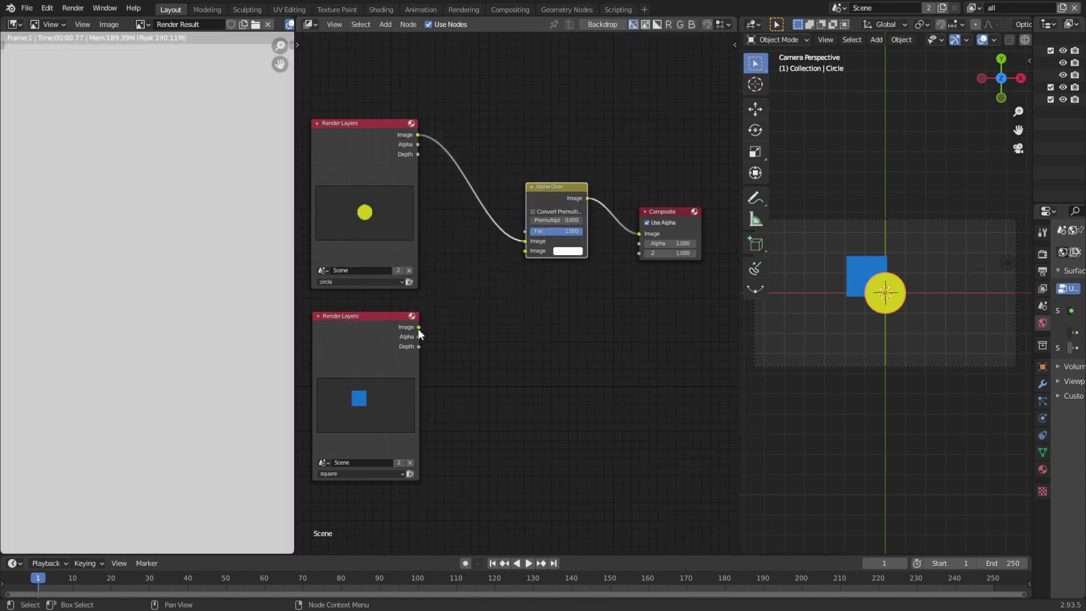
pyautogui.moveTo(419, 328); pyautogui.dragTo(525, 250)
pyautogui.moveTo(543, 201); pyautogui.dragTo(526, 255)
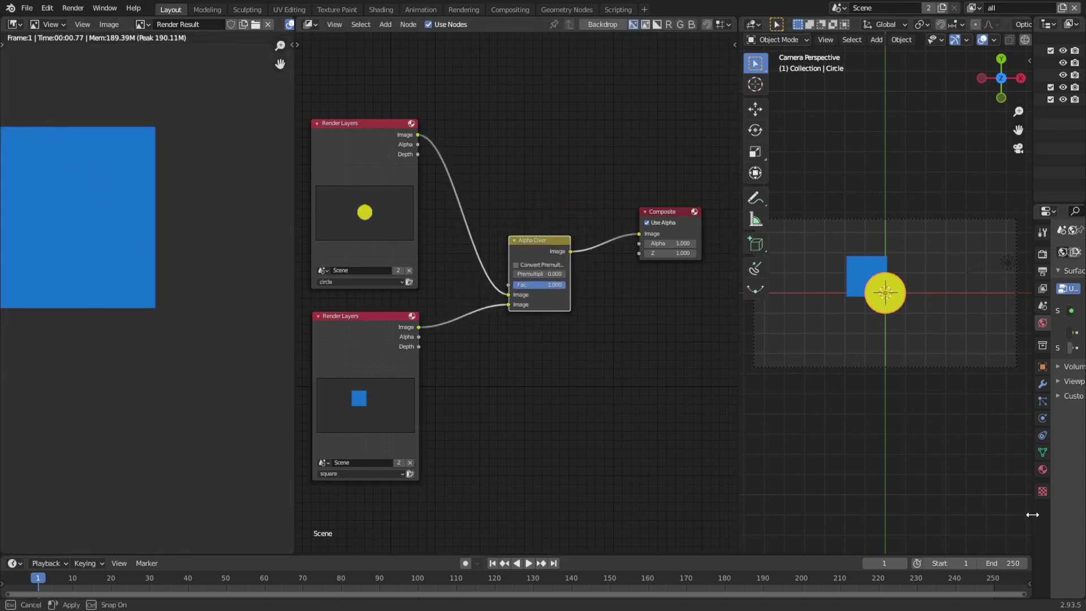
# Turn on Film Transparent in the Render properties and re-render with F12.
pyautogui.moveTo(1033, 512); pyautogui.dragTo(874, 461)
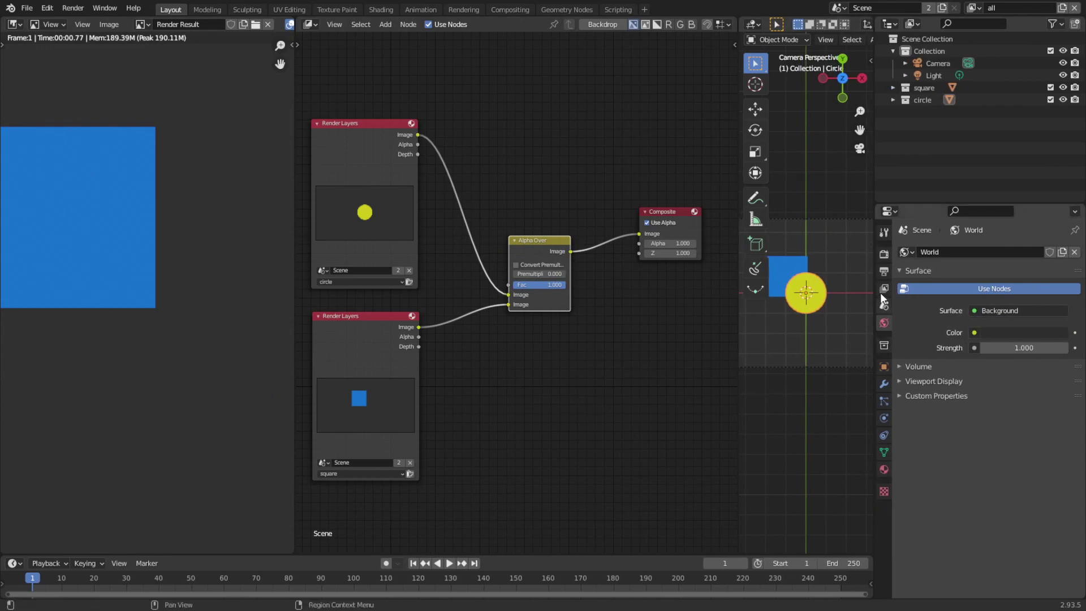
pyautogui.click(883, 254)
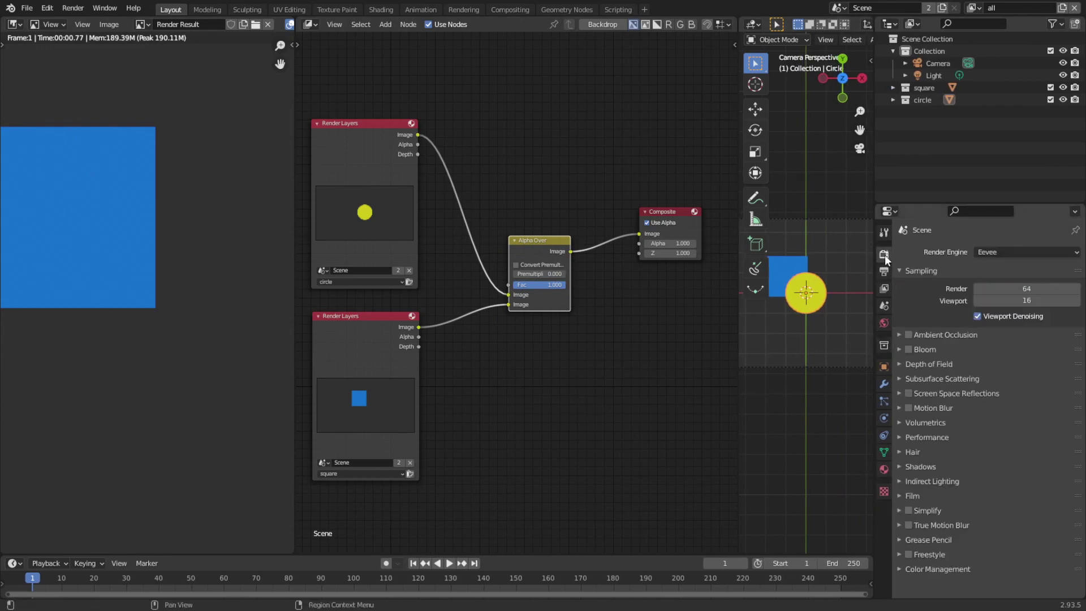
pyautogui.click(899, 496)
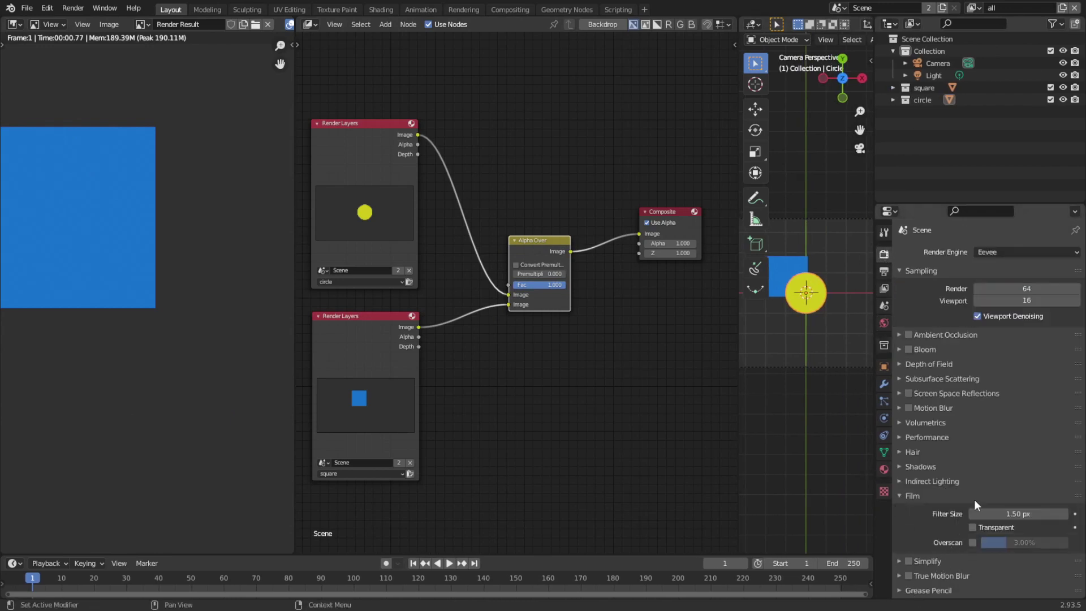
pyautogui.click(973, 526)
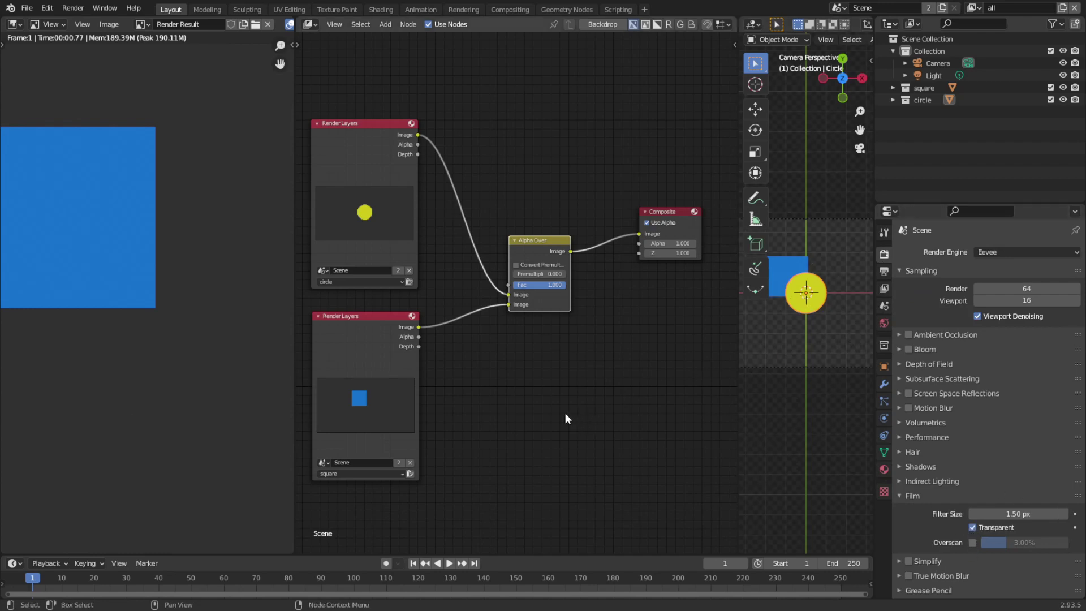
pyautogui.press('F12')
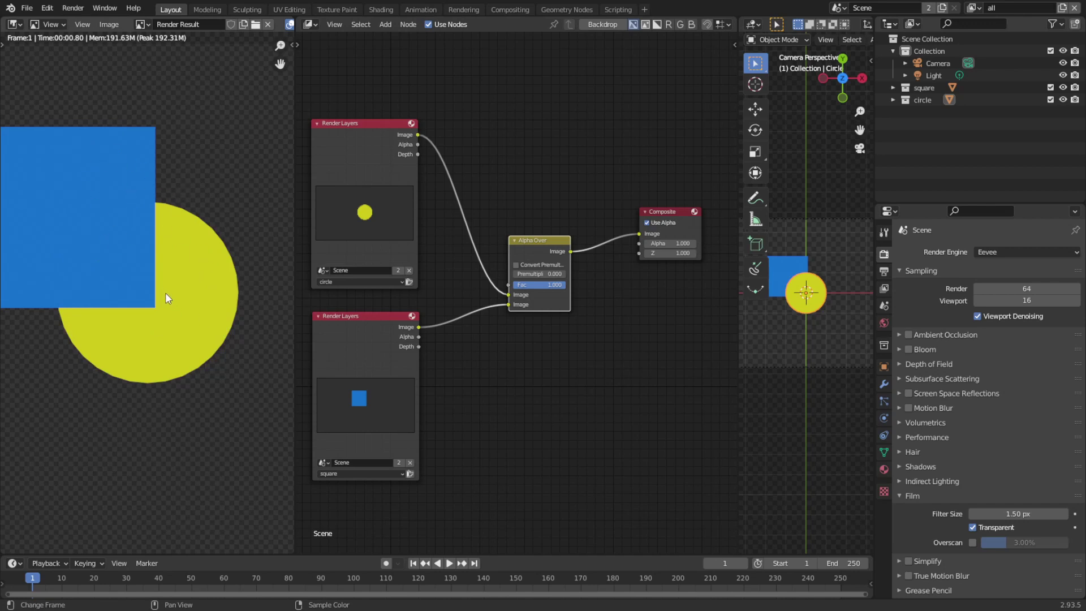
# Swap Alpha Over's two Image links so the circle is on top, then tidy the Composite and Alpha Over positions.
pyautogui.moveTo(536, 307); pyautogui.dragTo(518, 293)
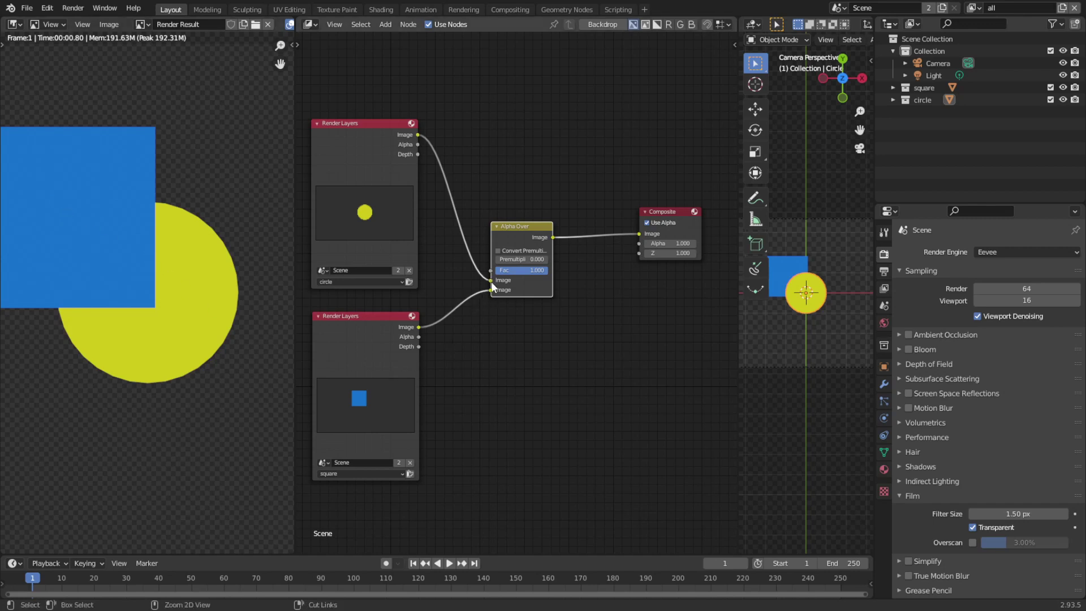
pyautogui.moveTo(491, 279); pyautogui.dragTo(491, 290)
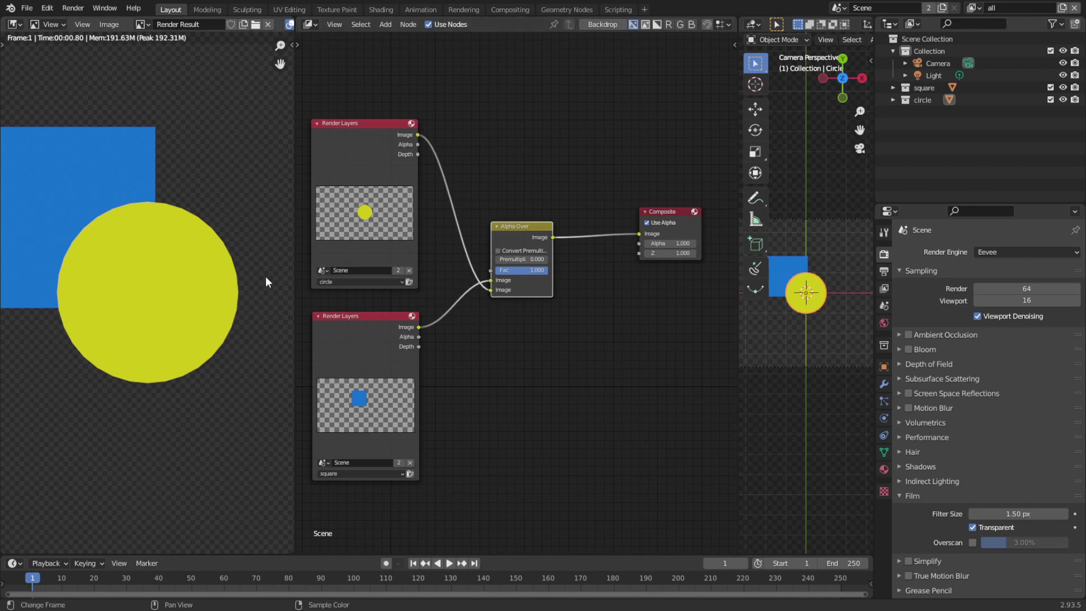
pyautogui.moveTo(672, 214); pyautogui.dragTo(694, 214)
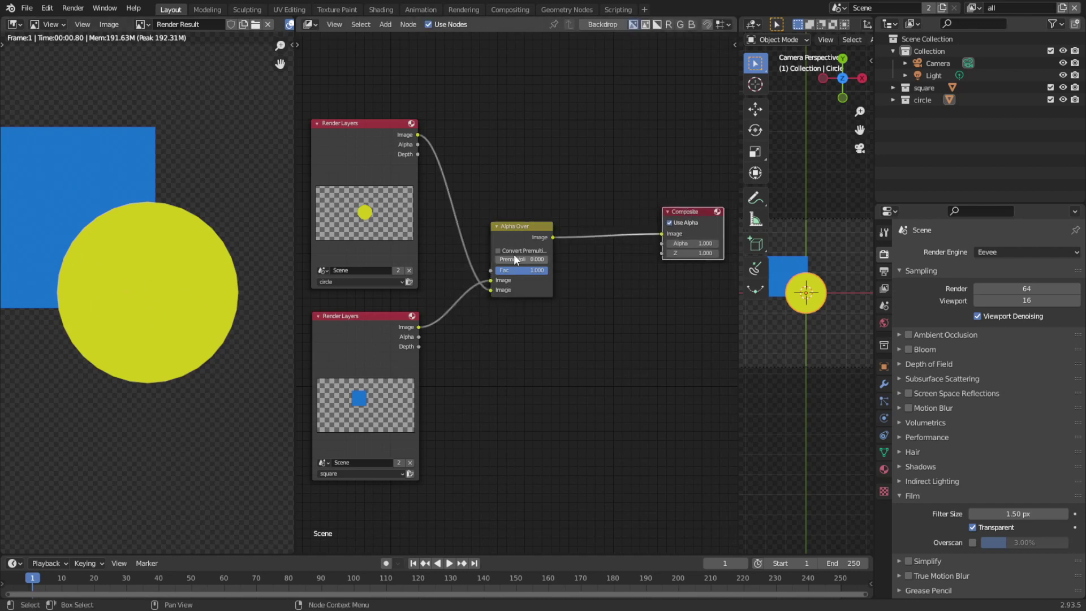
pyautogui.moveTo(518, 227); pyautogui.dragTo(486, 221)
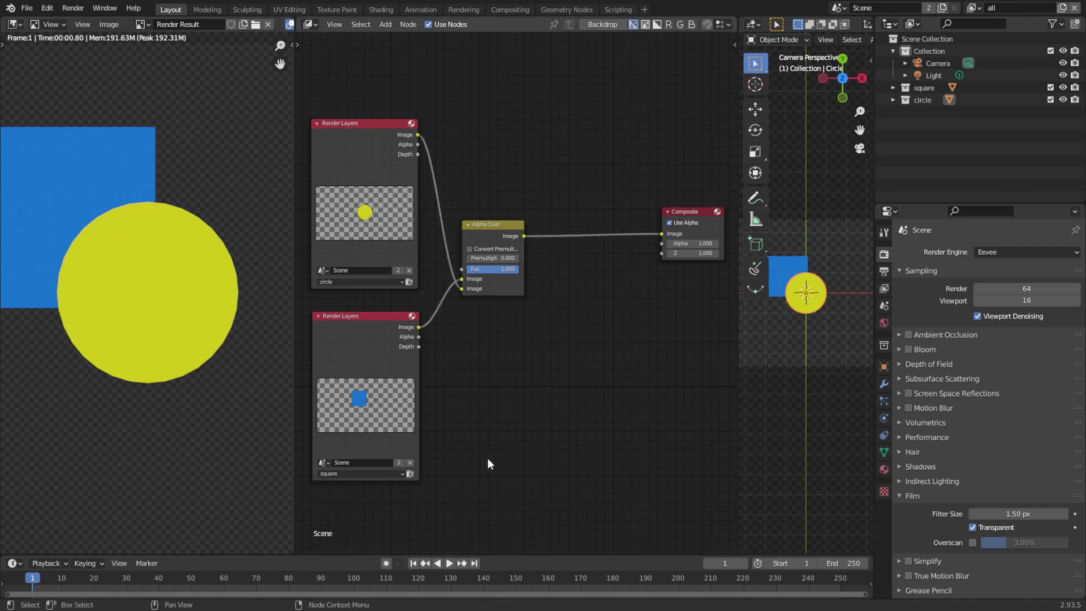
# Add a Set Alpha node from the Shift+A search onto the Alpha Over–Composite link.
pyautogui.hotkey('shift', 'a')
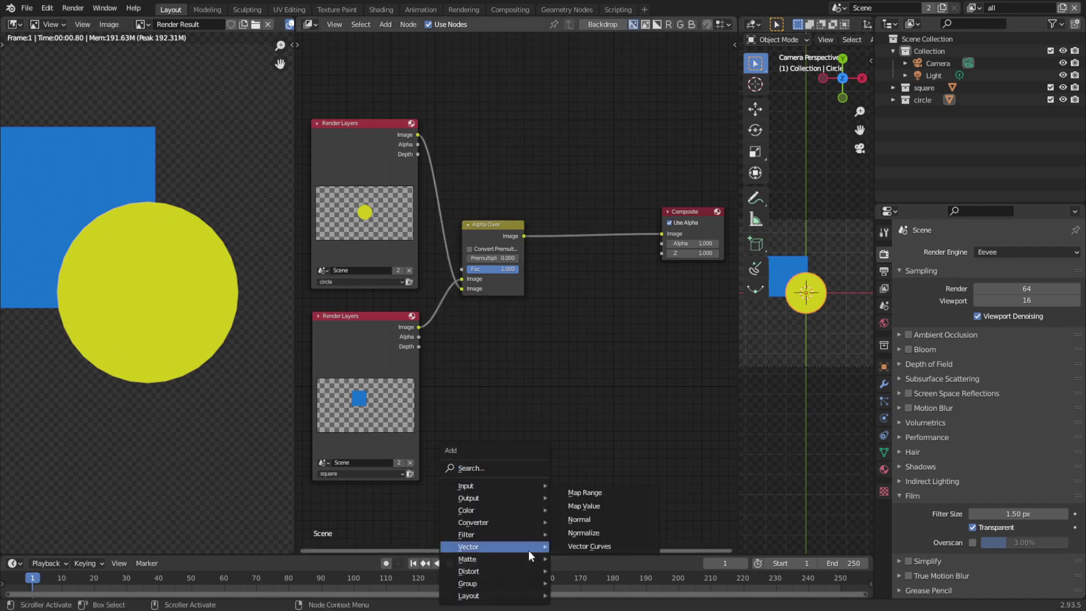
pyautogui.write('s')
pyautogui.write('se')
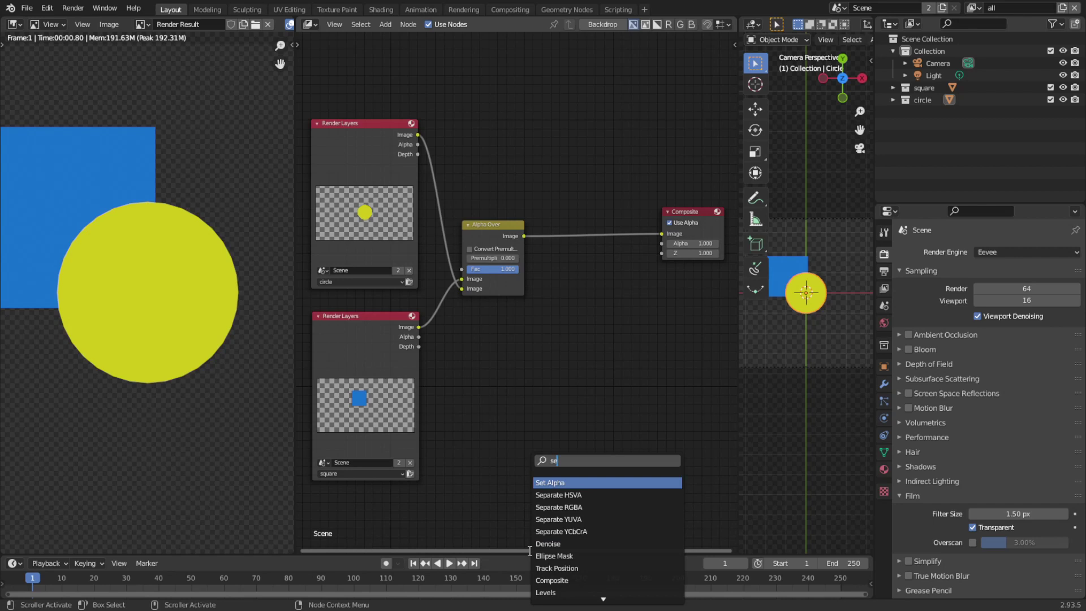
pyautogui.press('Return')
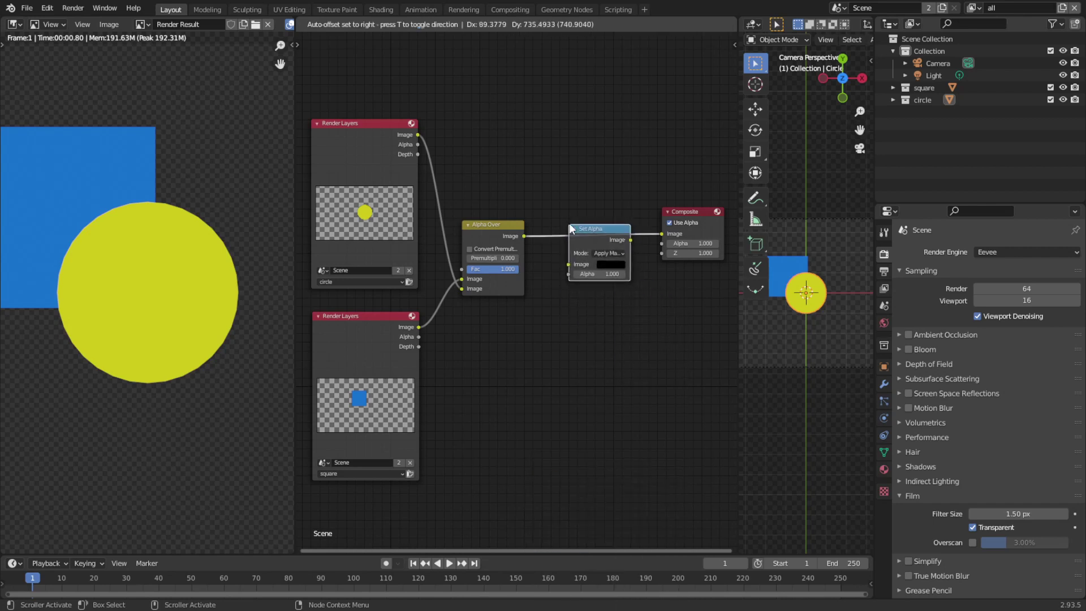
pyautogui.click(572, 227)
pyautogui.moveTo(597, 228); pyautogui.dragTo(592, 265)
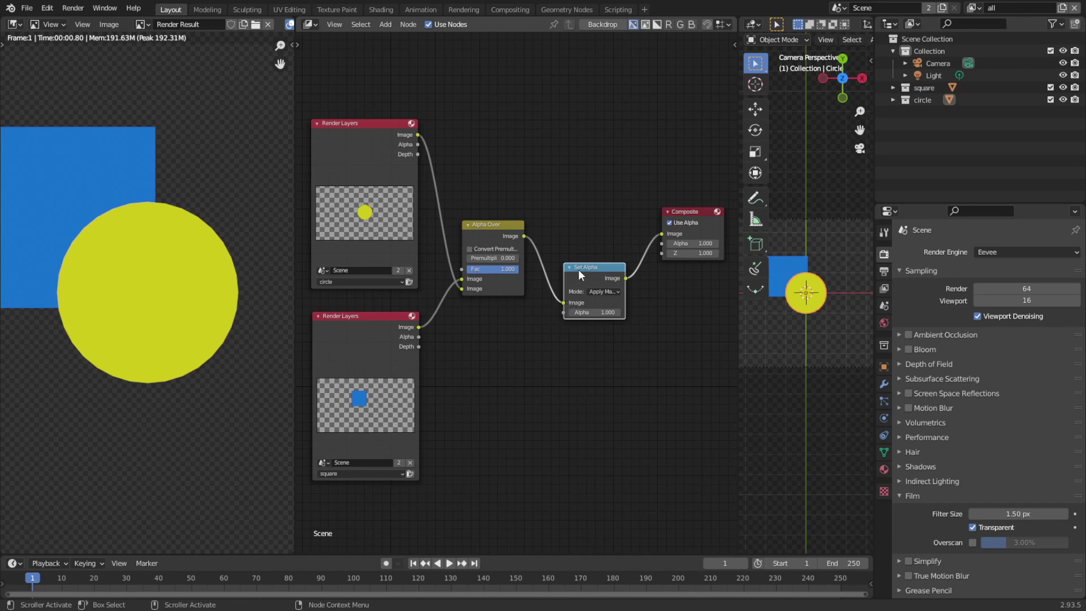
# Link the circle's Alpha into Set Alpha's Alpha, then directly into the Composite Image input.
pyautogui.moveTo(579, 267); pyautogui.dragTo(579, 269)
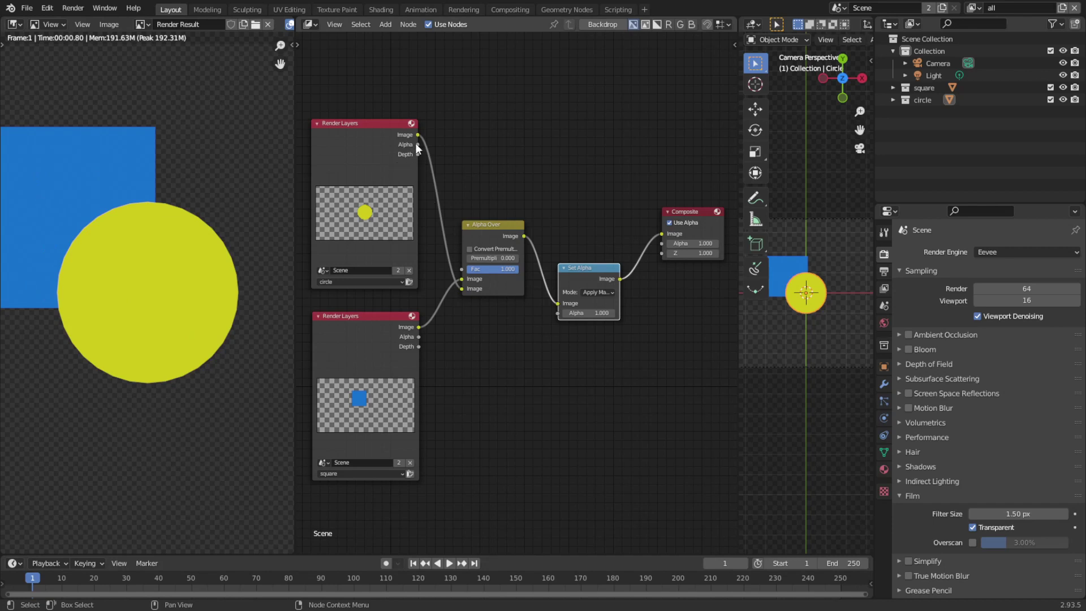
pyautogui.moveTo(418, 144); pyautogui.dragTo(555, 314)
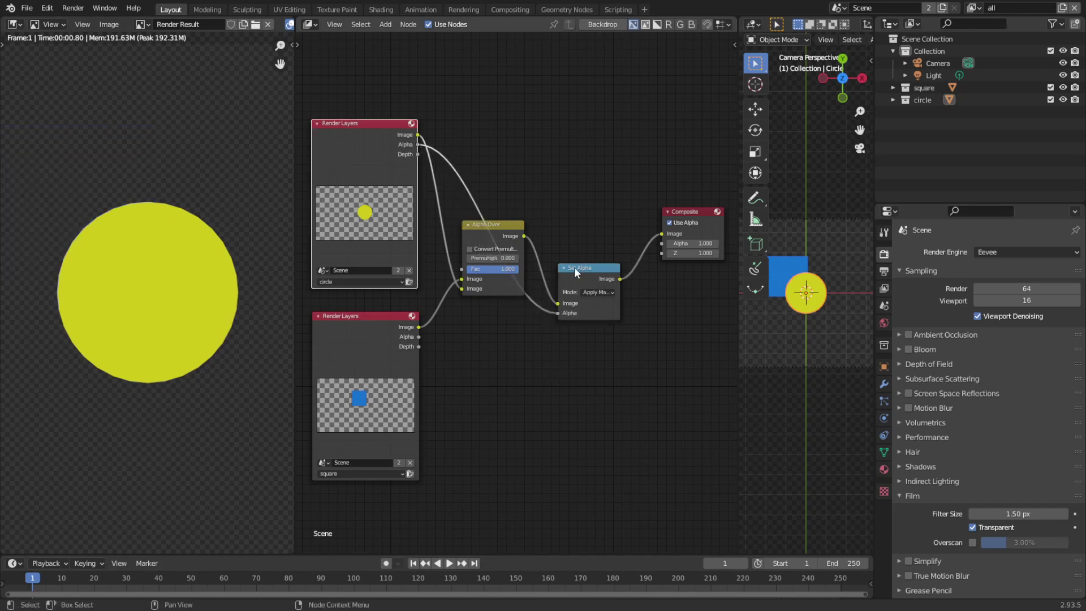
pyautogui.moveTo(574, 266); pyautogui.dragTo(586, 97)
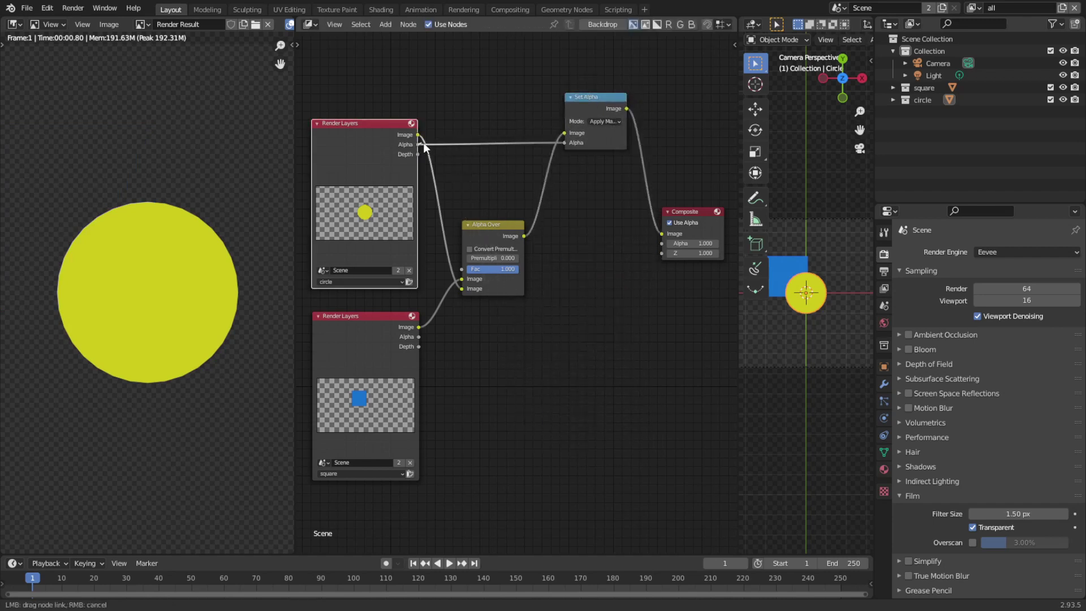
pyautogui.moveTo(430, 143); pyautogui.dragTo(661, 234)
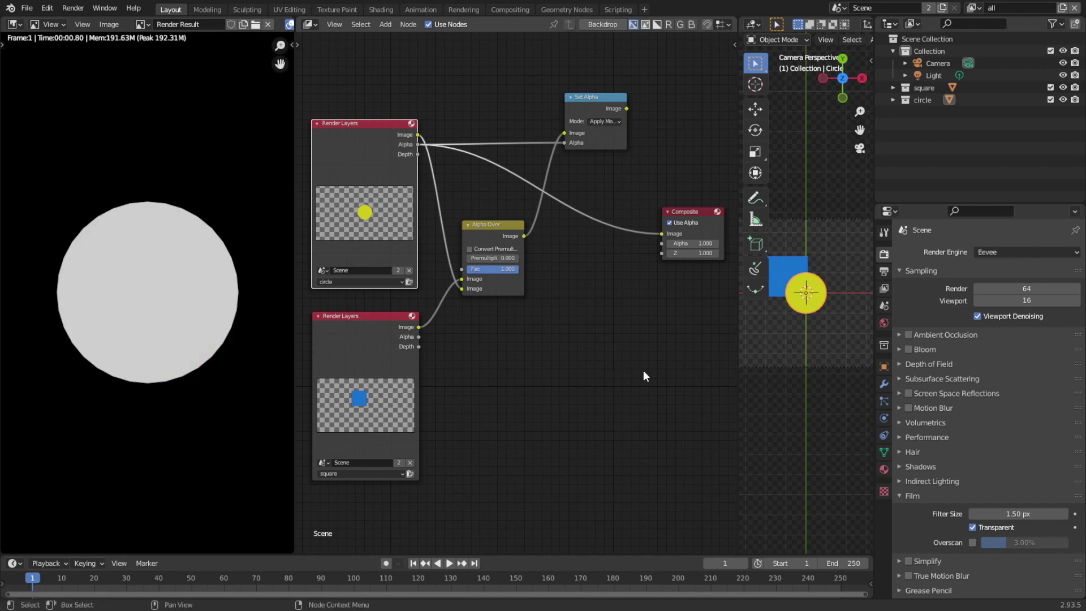
# Add an Invert node via the 'in' search, discarding an accidental Combine RGBA.
pyautogui.hotkey('shift', 'a')
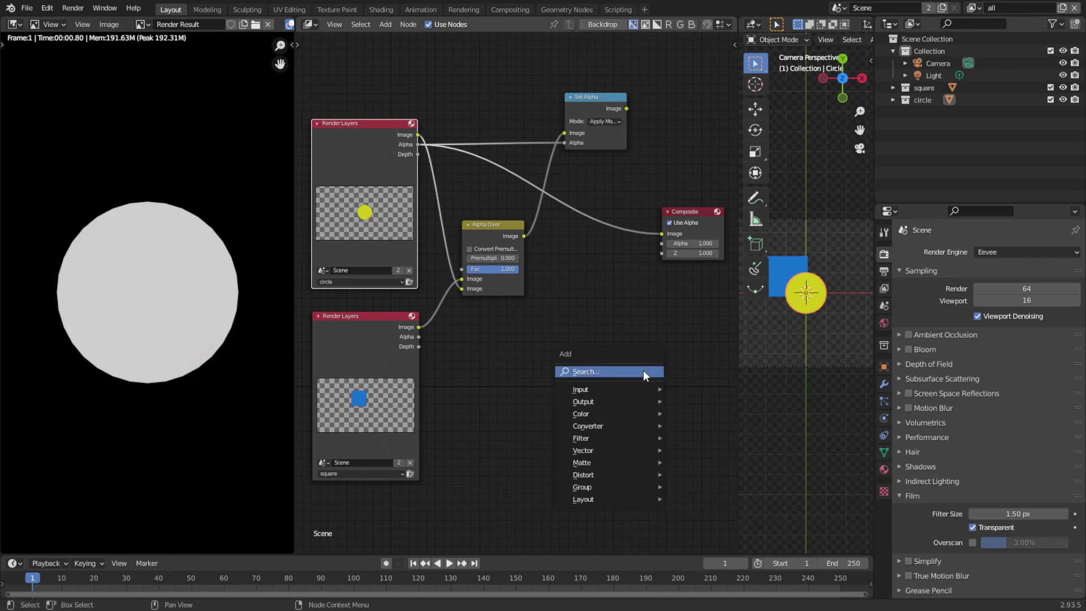
pyautogui.click(644, 370)
pyautogui.write('in')
pyautogui.click(671, 454)
pyautogui.rightClick(622, 439)
pyautogui.hotkey('shift', 'a')
pyautogui.click(634, 431)
pyautogui.write('in')
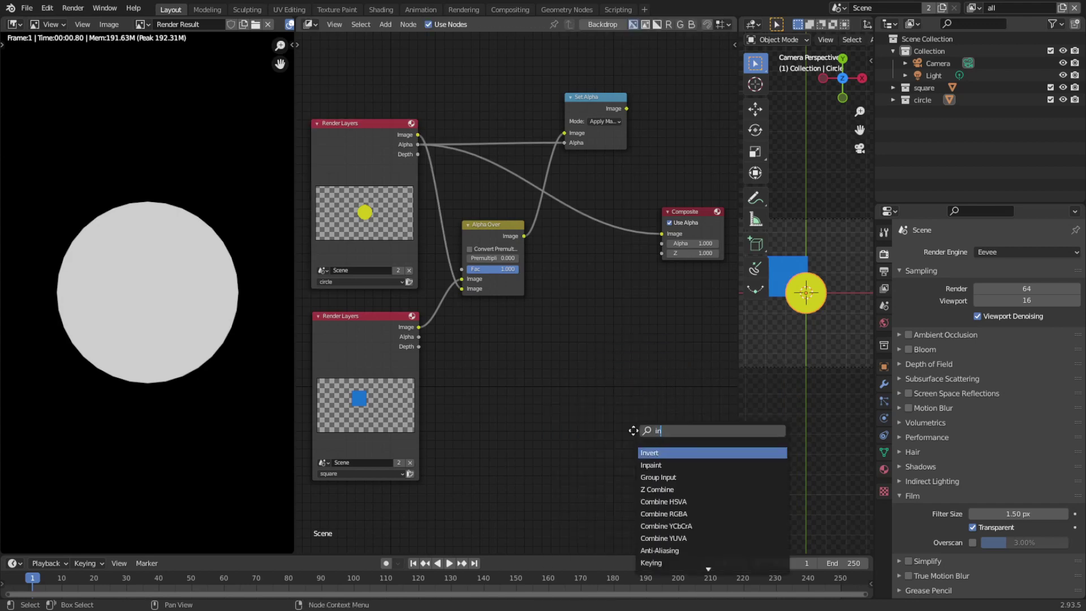
pyautogui.press('Return')
pyautogui.click(633, 431)
pyautogui.moveTo(656, 444); pyautogui.dragTo(494, 32)
pyautogui.press('Escape')
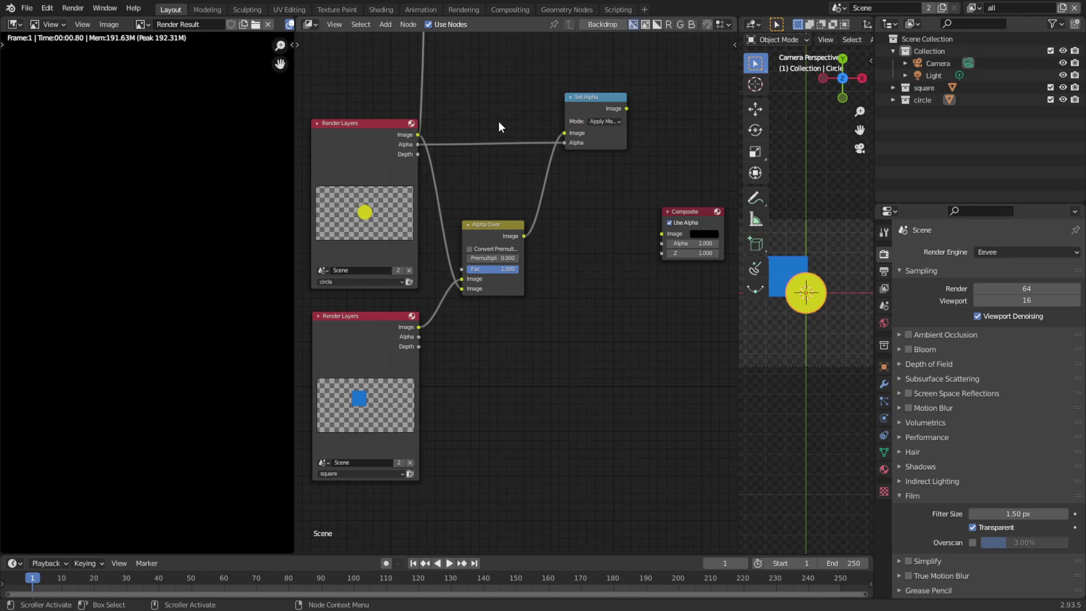
# Wire the Invert output into Set Alpha's Alpha and Set Alpha's Image into the Composite.
pyautogui.moveTo(607, 217); pyautogui.dragTo(479, 61)
pyautogui.moveTo(599, 131); pyautogui.dragTo(661, 233)
pyautogui.click(504, 75)
pyautogui.moveTo(504, 73); pyautogui.dragTo(564, 169)
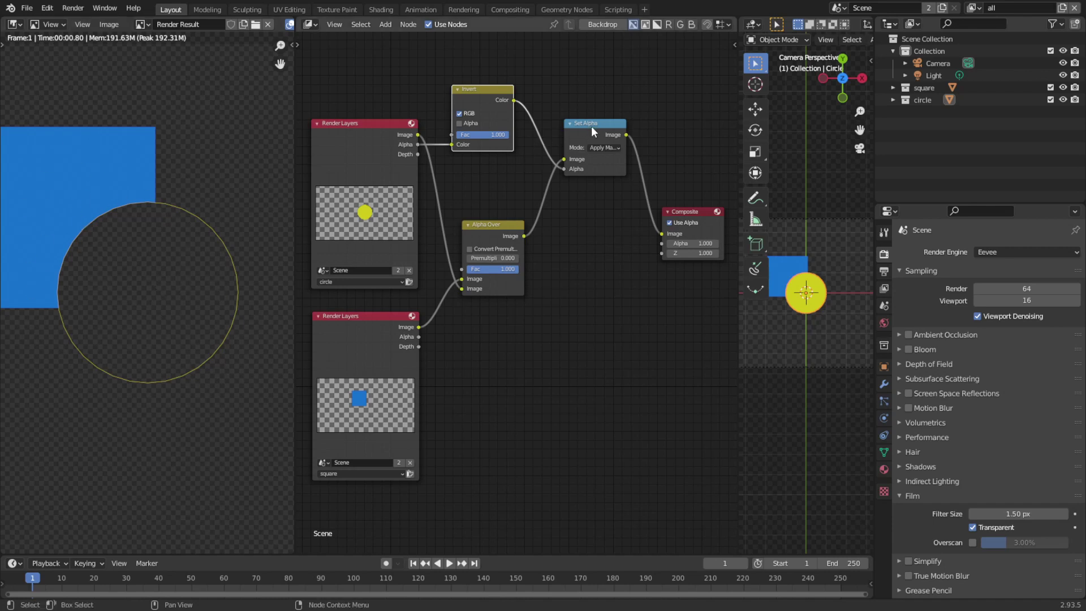
# Dissolve the Invert node and drop a ColorRamp onto the circle's alpha link into Set Alpha.
pyautogui.moveTo(591, 123); pyautogui.dragTo(607, 172)
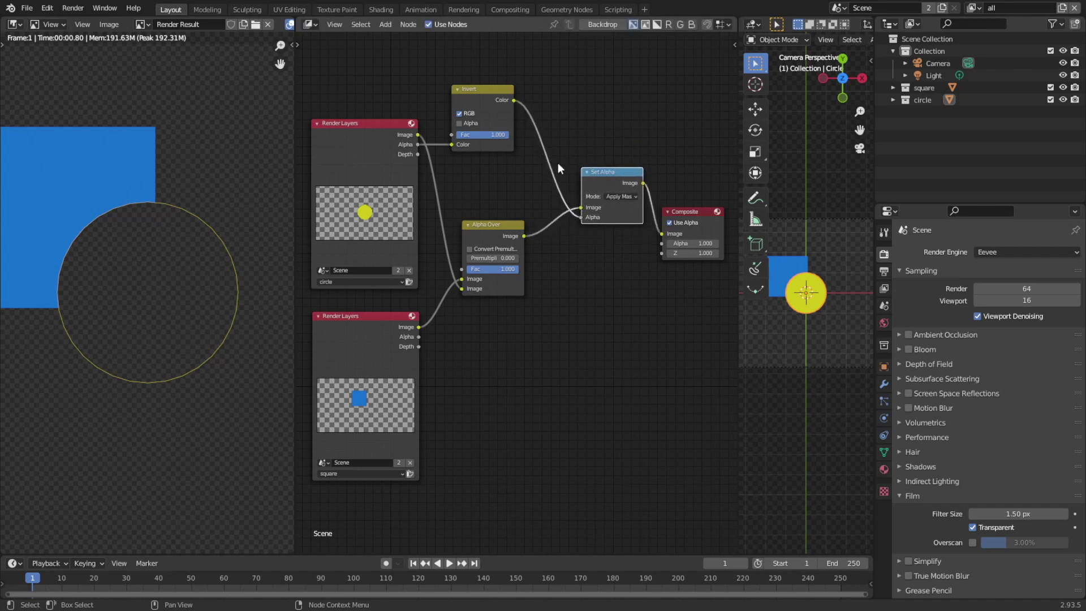
pyautogui.click(483, 91)
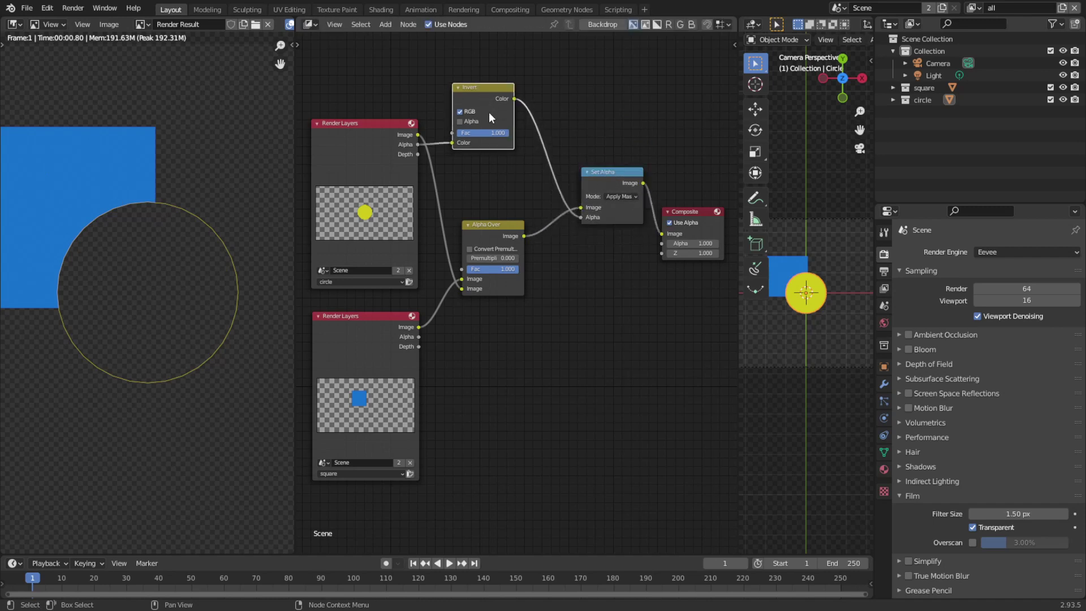
pyautogui.hotkey('ctrl', 'x')
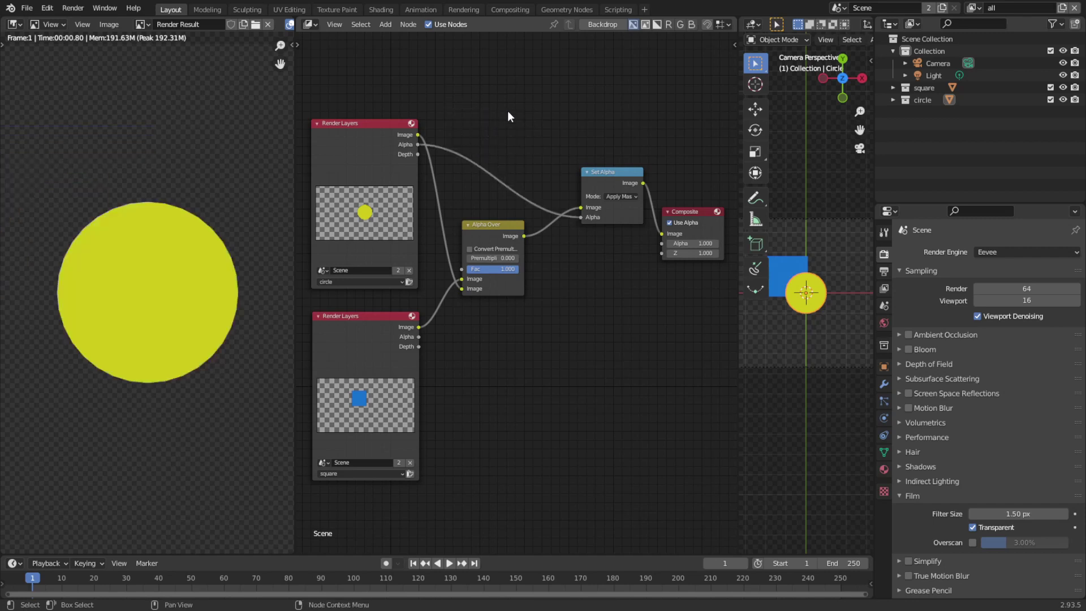
pyautogui.hotkey('shift', 'a')
pyautogui.write('col')
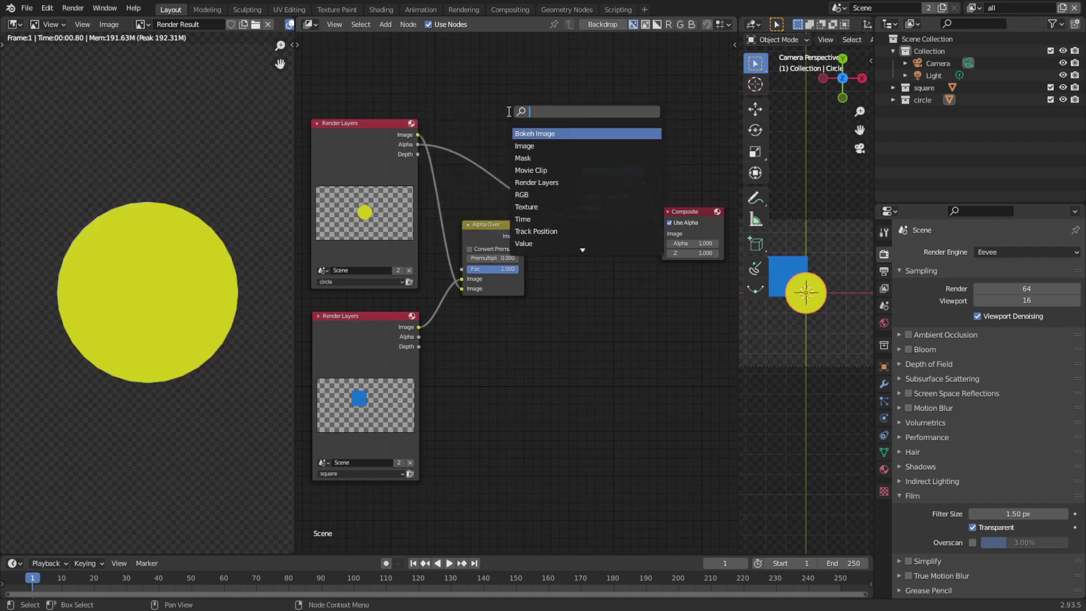
pyautogui.write('or')
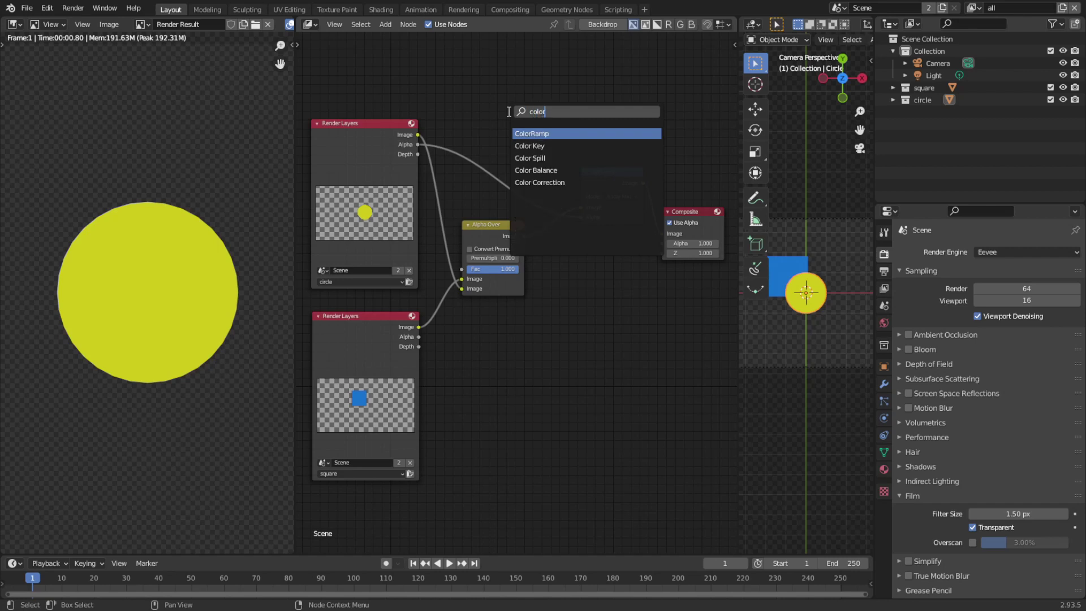
pyautogui.press('Return')
pyautogui.click(480, 107)
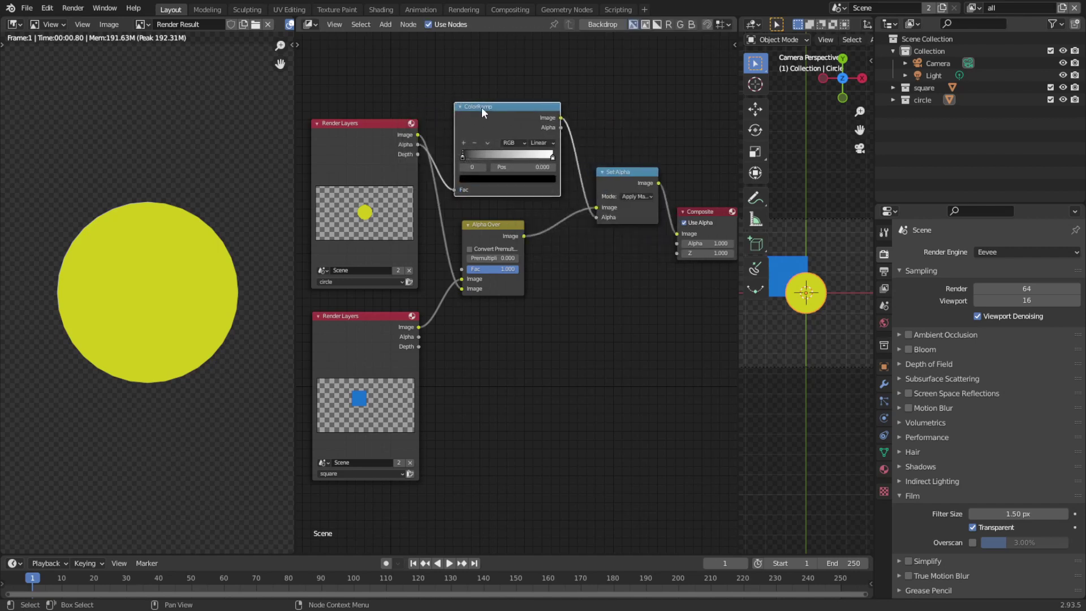
pyautogui.moveTo(481, 107); pyautogui.dragTo(484, 77)
# Invert the ColorRamp gradient: white stop at 0, black stop near 0.077.
pyautogui.moveTo(465, 127); pyautogui.dragTo(556, 127)
pyautogui.click(469, 126)
pyautogui.moveTo(470, 126); pyautogui.dragTo(465, 126)
pyautogui.press('g')
pyautogui.click(553, 131)
pyautogui.moveTo(554, 125); pyautogui.dragTo(464, 125)
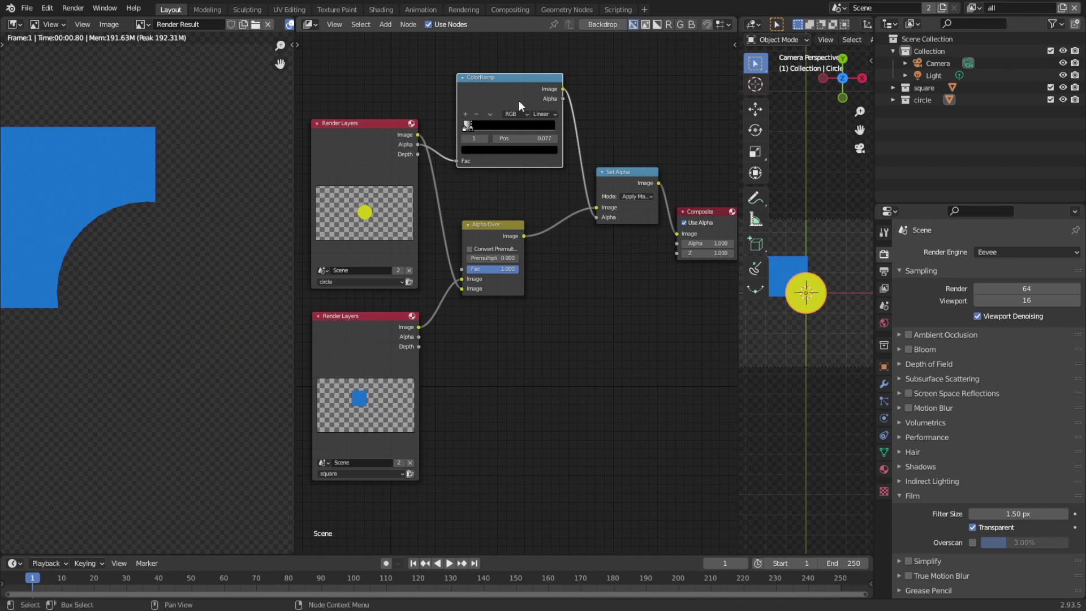
# Delete the ColorRamp and dissolve the Set Alpha node, keeping the links through.
pyautogui.hotkey('ctrl', 'x')
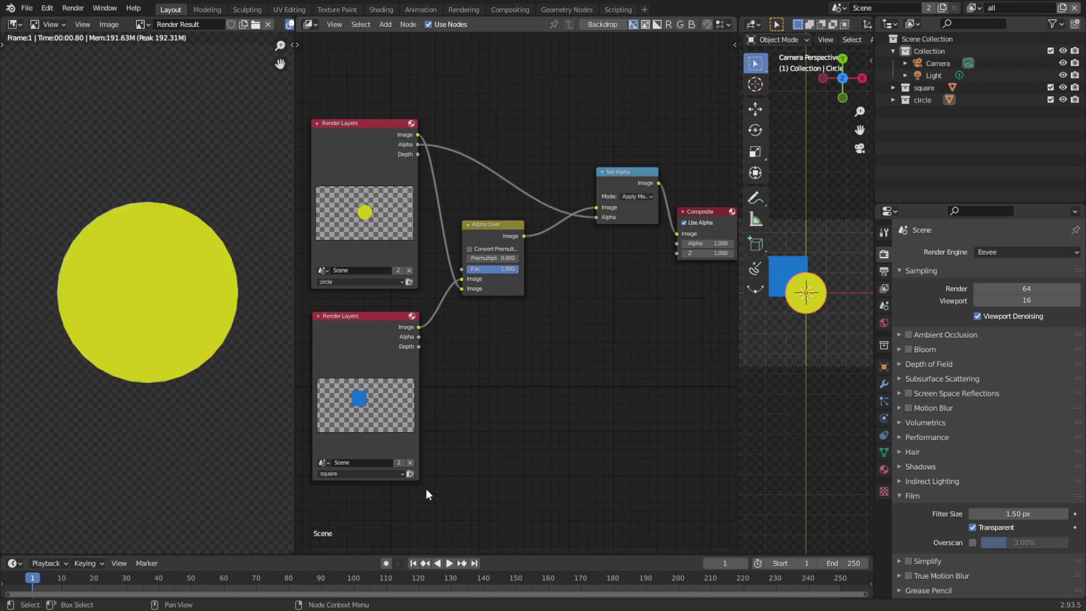
pyautogui.click(595, 170)
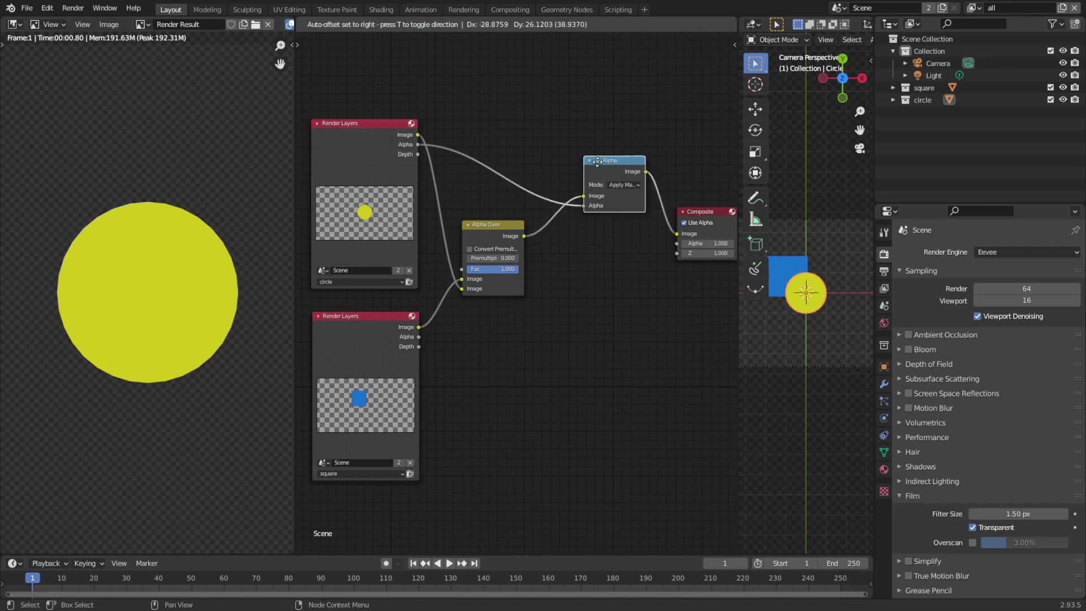
pyautogui.hotkey('ctrl', 'x')
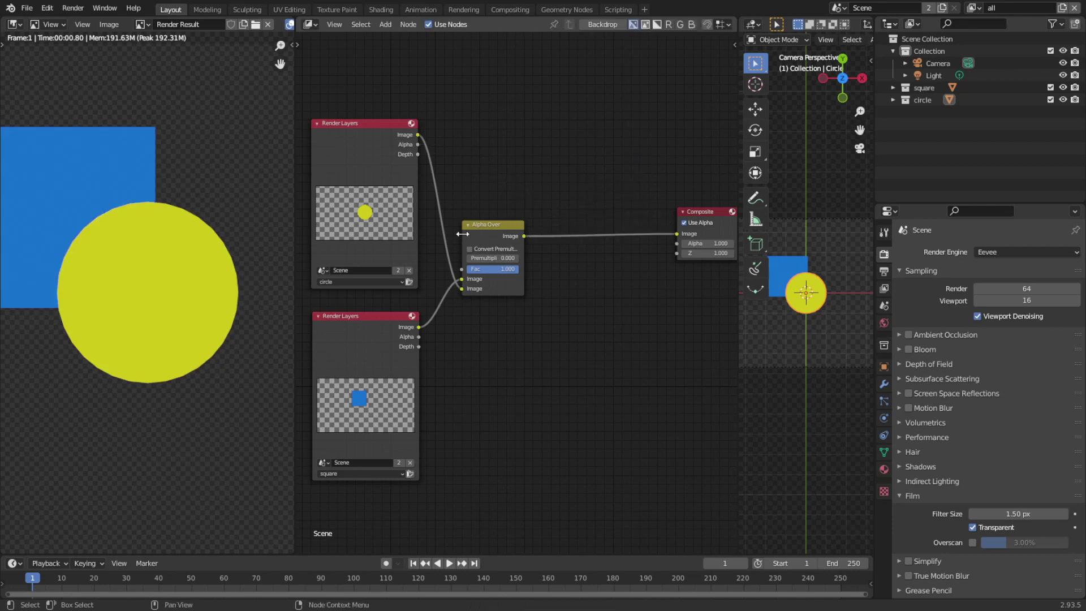
pyautogui.moveTo(484, 238); pyautogui.dragTo(537, 219)
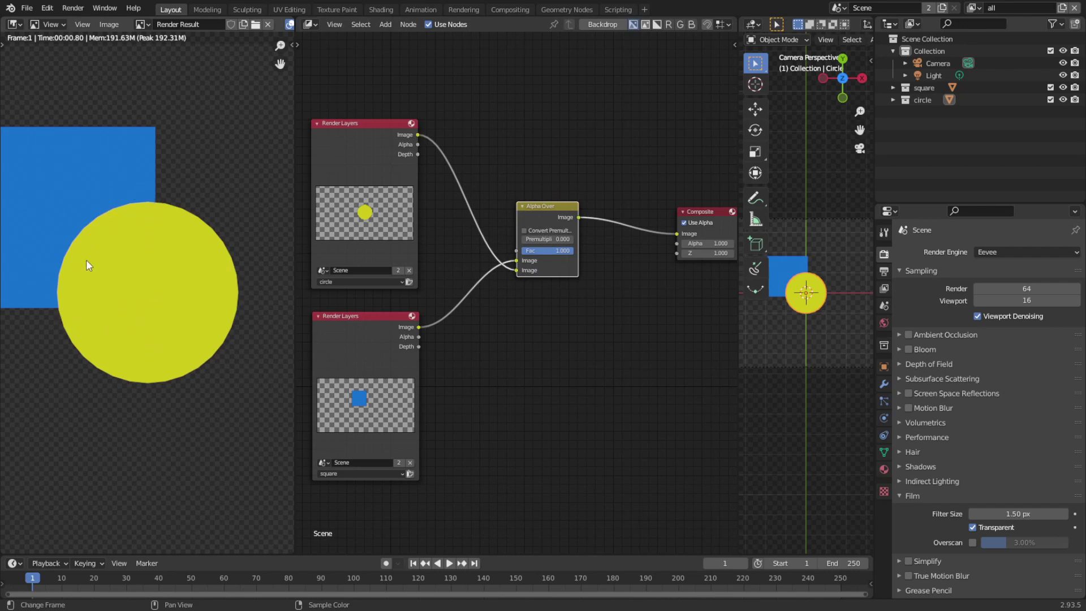
pyautogui.moveTo(528, 207); pyautogui.dragTo(506, 208)
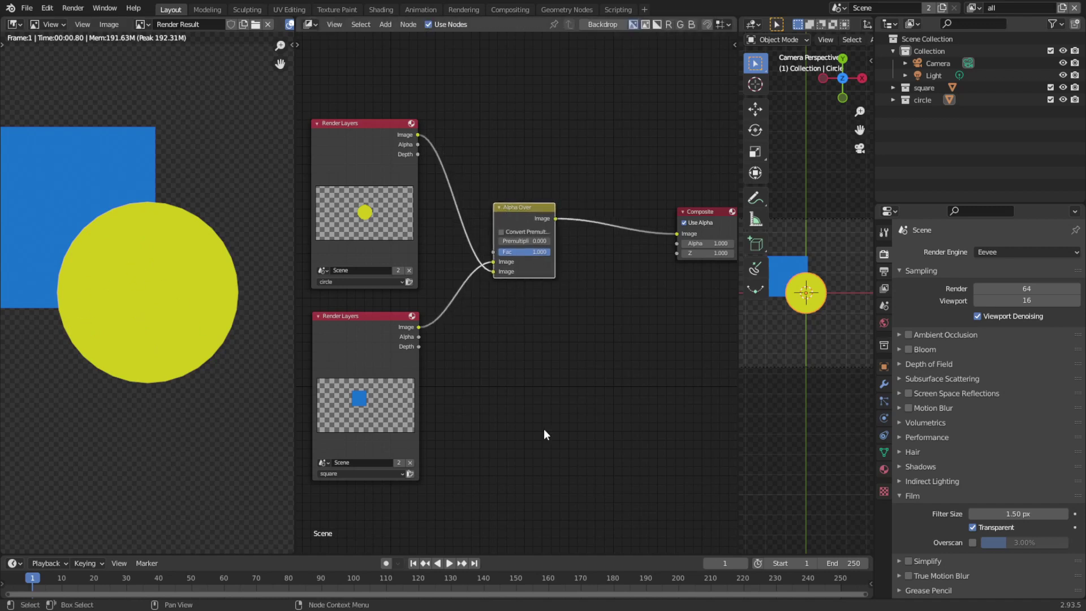
# Insert a new Set Alpha node between Alpha Over and the Composite output.
pyautogui.hotkey('shift', 'a')
pyautogui.click(574, 415)
pyautogui.write('set alpha')
pyautogui.press('Return')
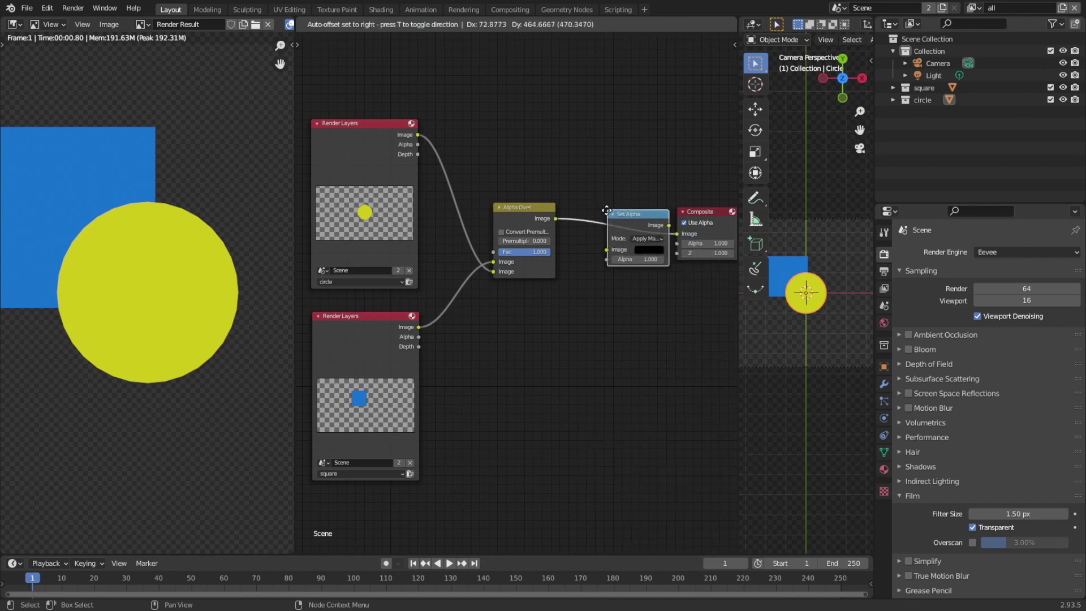
pyautogui.click(590, 202)
pyautogui.moveTo(611, 219); pyautogui.dragTo(598, 220)
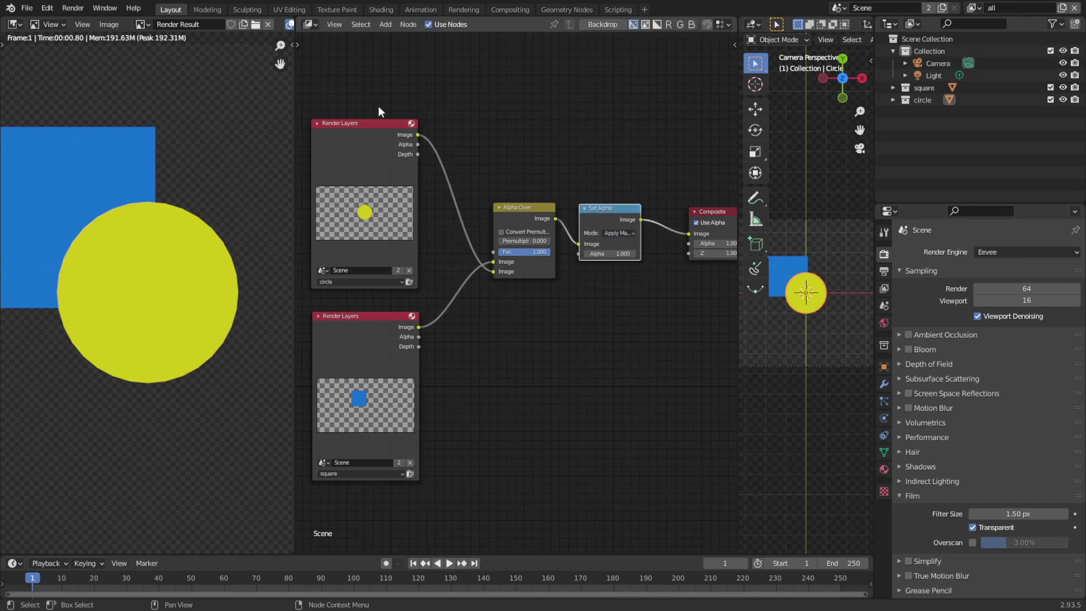
# Rearrange the Render Layers and link the square's Alpha into the new Set Alpha's Alpha.
pyautogui.moveTo(377, 92); pyautogui.dragTo(379, 498)
pyautogui.moveTo(375, 122); pyautogui.dragTo(308, 115)
pyautogui.moveTo(517, 221); pyautogui.dragTo(467, 214)
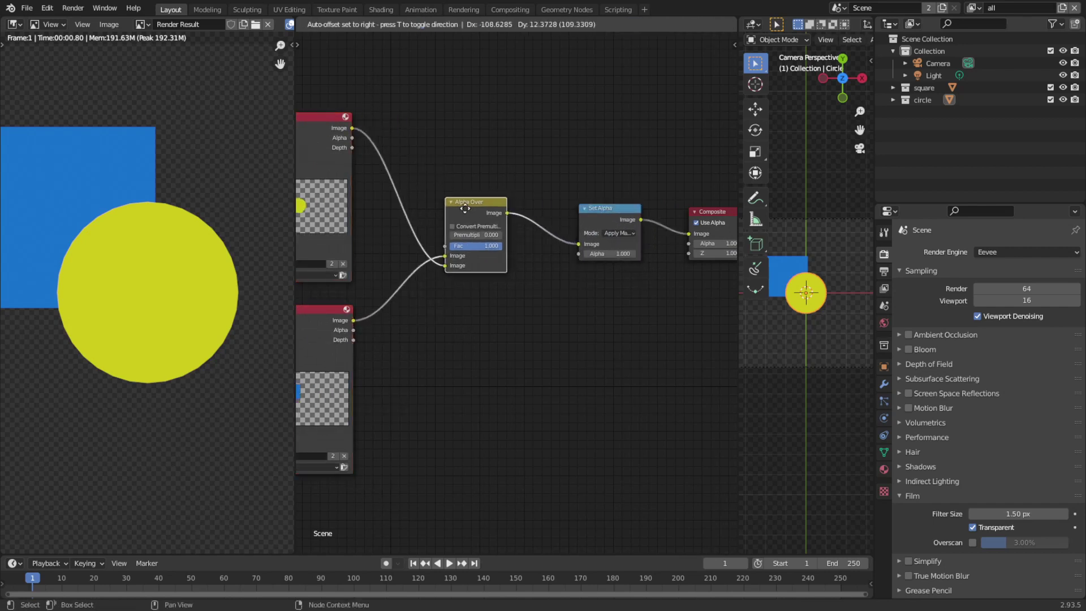
pyautogui.moveTo(592, 208); pyautogui.dragTo(590, 216)
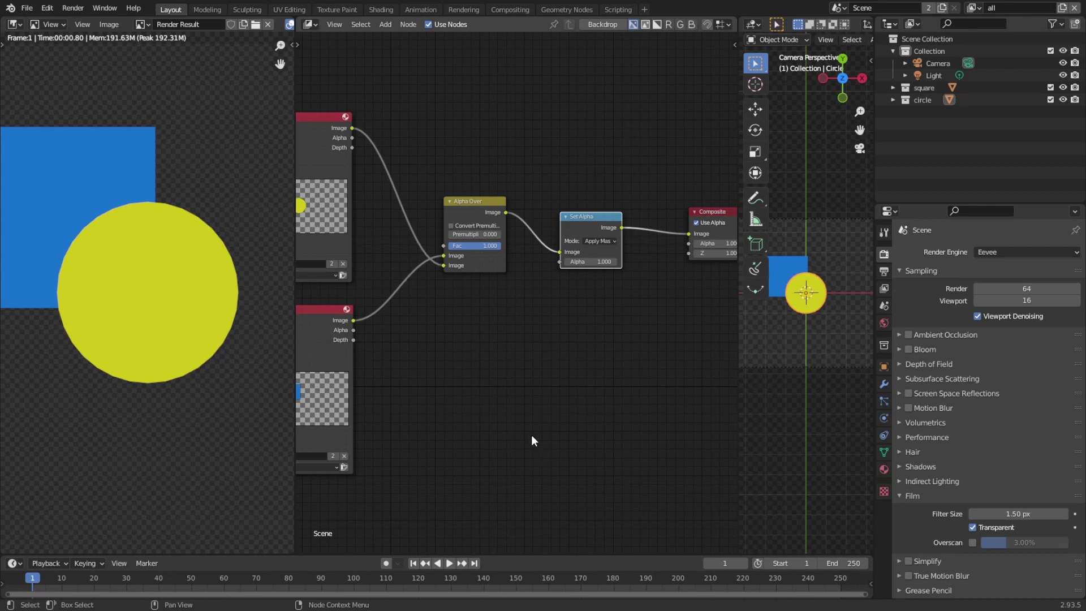
pyautogui.moveTo(576, 215); pyautogui.dragTo(578, 219)
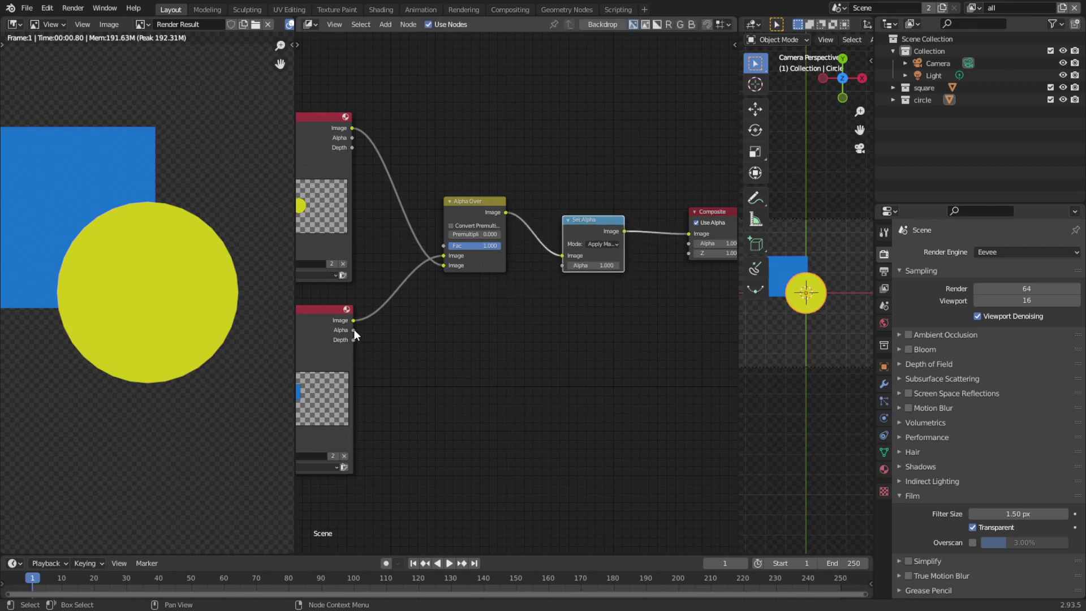
pyautogui.moveTo(354, 329); pyautogui.dragTo(563, 266)
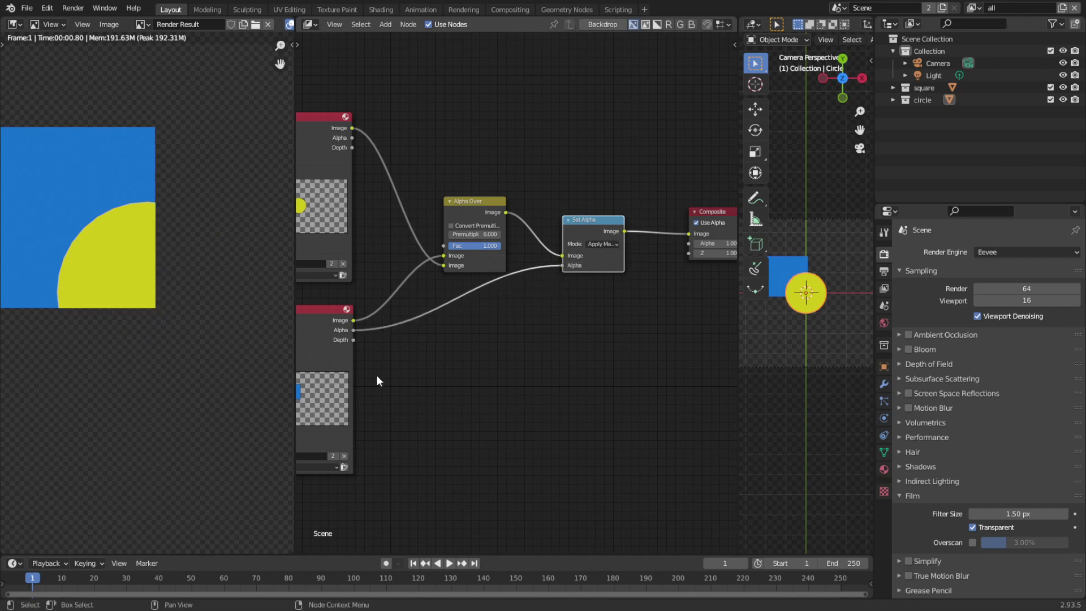
pyautogui.moveTo(575, 223); pyautogui.dragTo(546, 346)
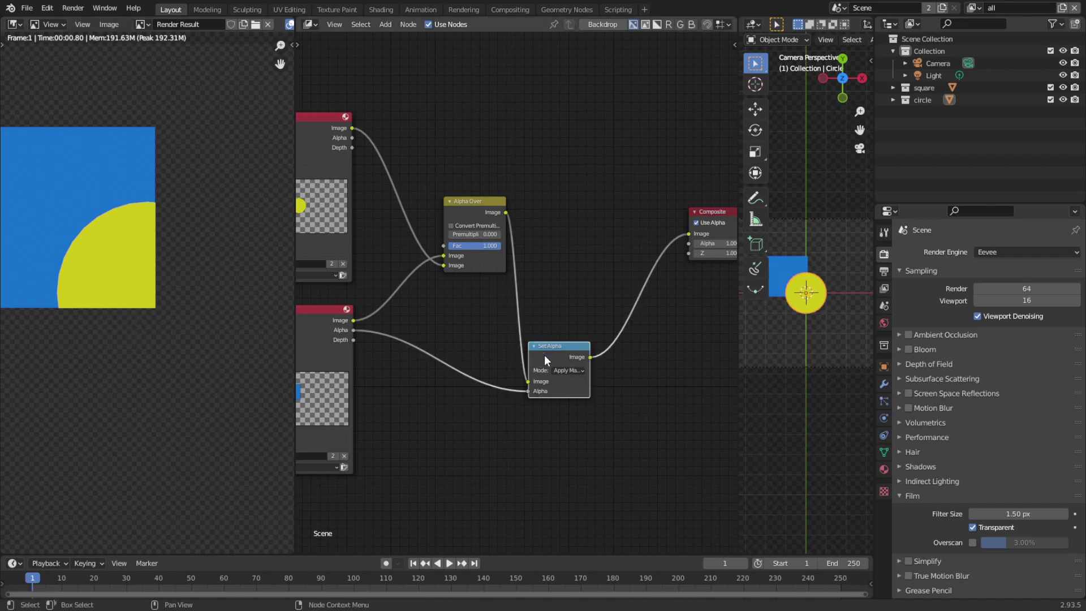
# Duplicate Set Alpha and connect the circle's Alpha to the copy's Alpha input.
pyautogui.hotkey('ctrl', 'v')
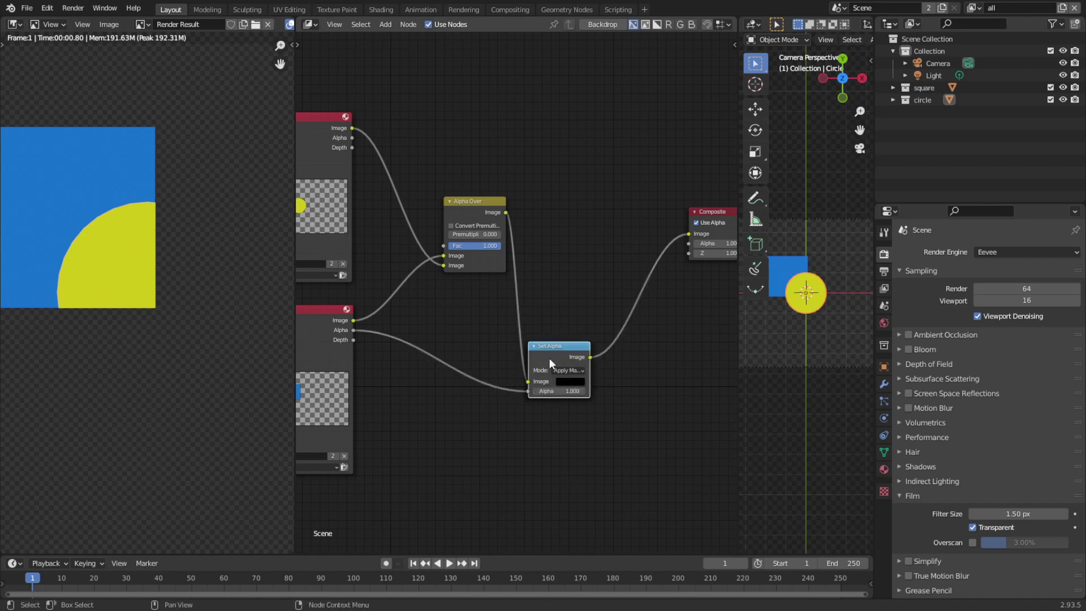
pyautogui.moveTo(550, 354); pyautogui.dragTo(639, 273)
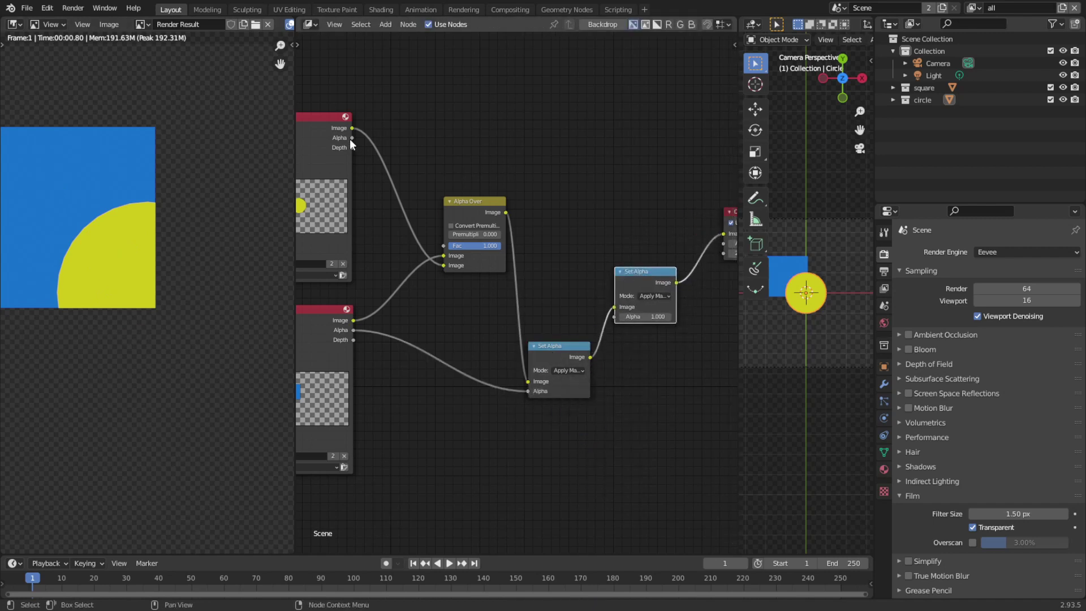
pyautogui.moveTo(352, 137); pyautogui.dragTo(613, 318)
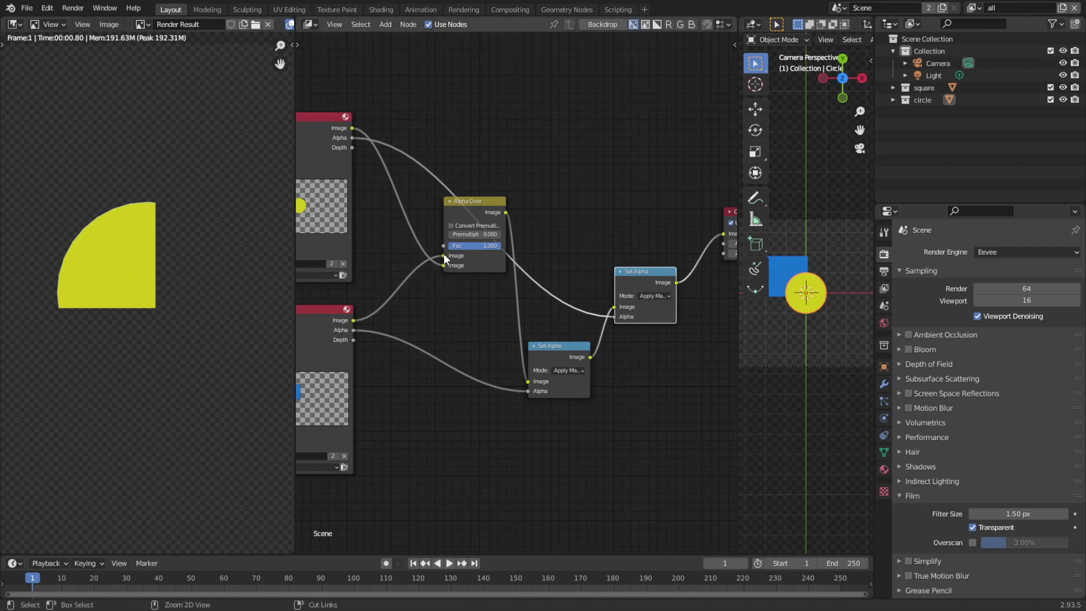
# Swap Alpha Over's Image inputs so the overlap shows blue, and tidy the nodes.
pyautogui.moveTo(444, 257); pyautogui.dragTo(444, 265)
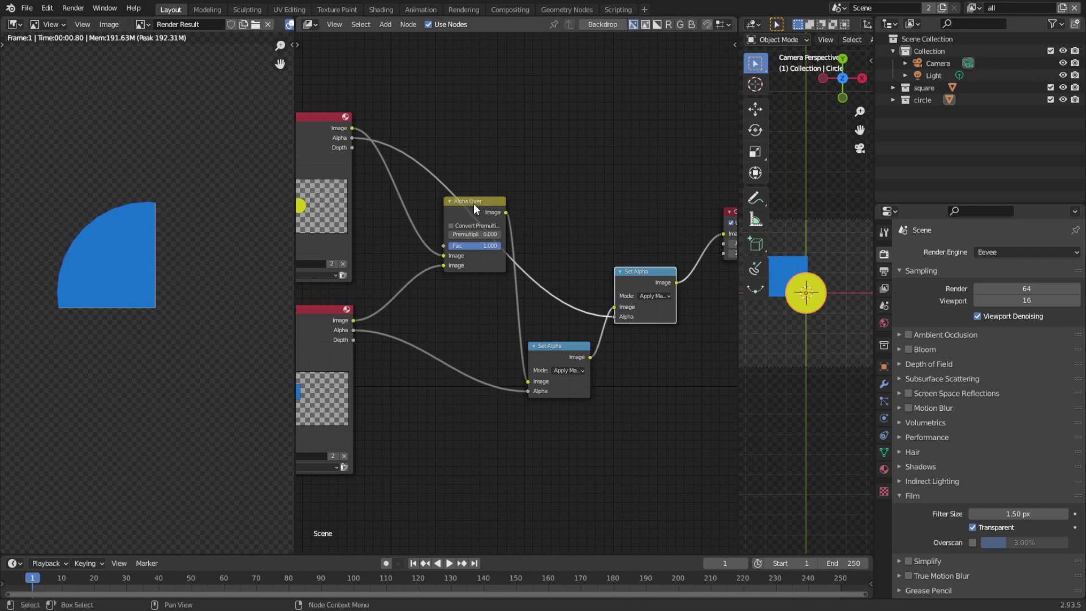
pyautogui.moveTo(474, 202); pyautogui.dragTo(446, 243)
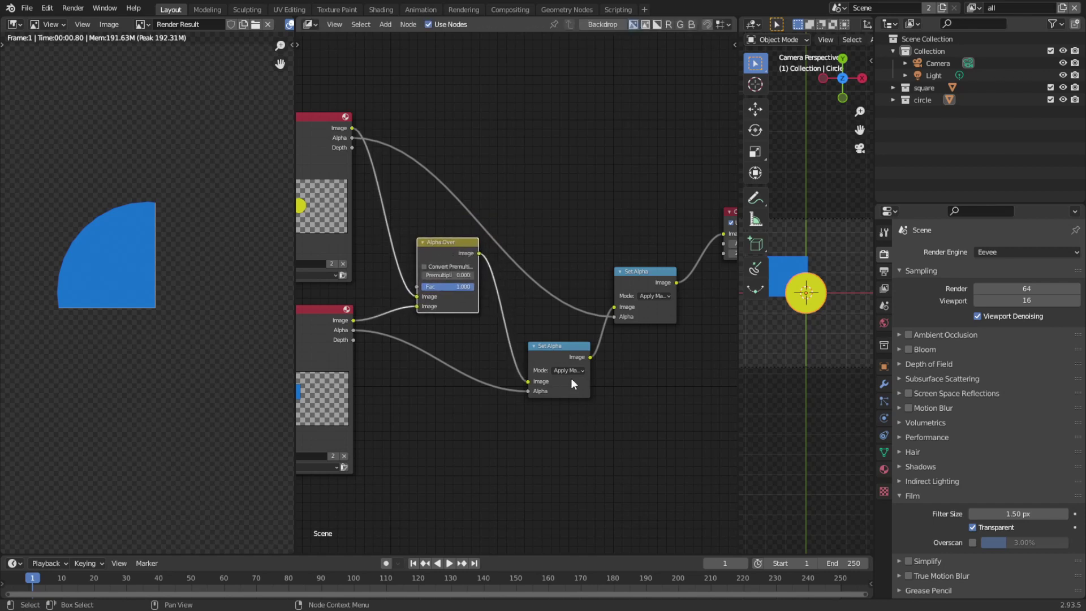
pyautogui.moveTo(562, 349); pyautogui.dragTo(489, 463)
pyautogui.moveTo(450, 242); pyautogui.dragTo(434, 294)
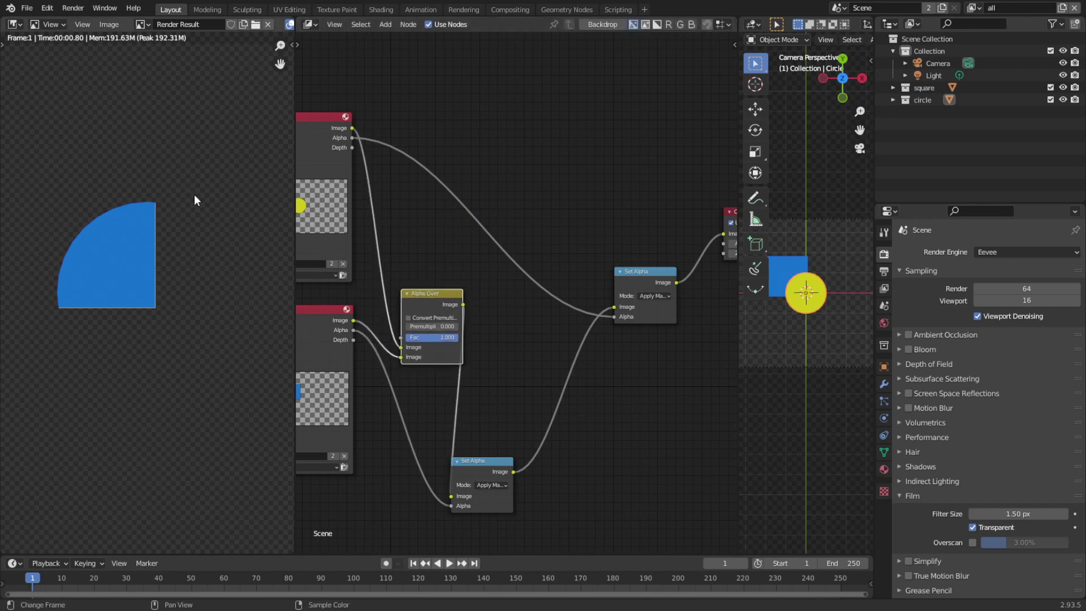
# Add a ColorRamp via the 'col' search onto the alpha link into the lower Set Alpha.
pyautogui.hotkey('shift', 'a')
pyautogui.click(545, 191)
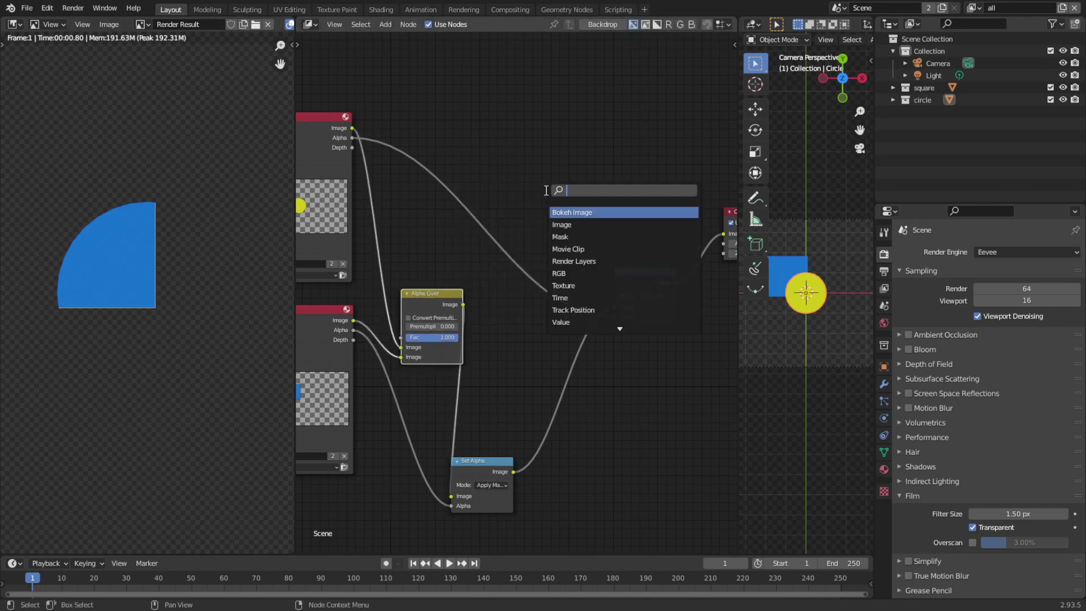
pyautogui.write('colo')
pyautogui.press('Return')
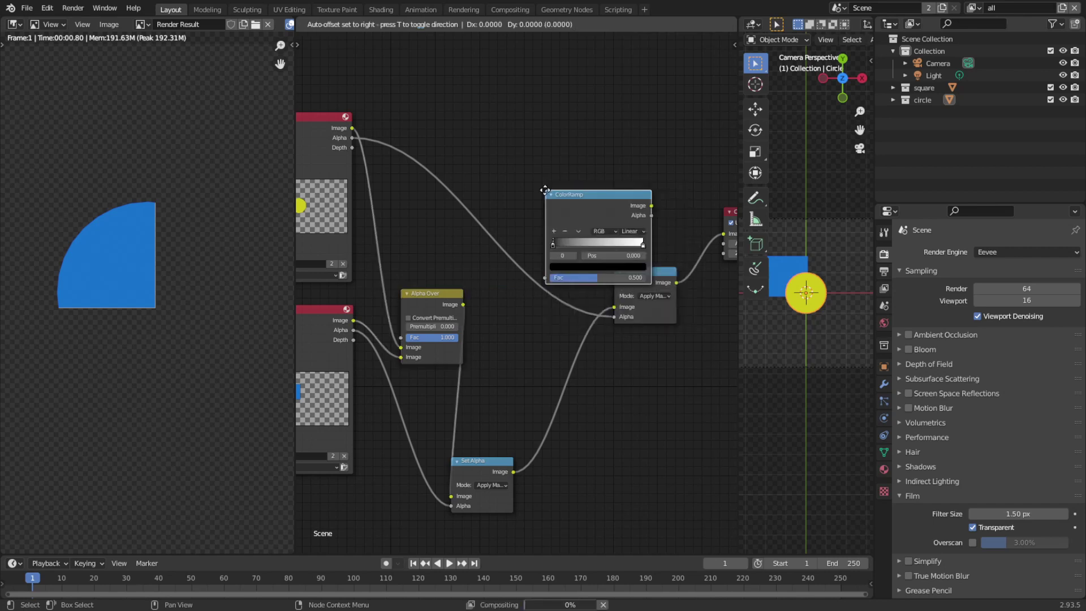
pyautogui.click(464, 195)
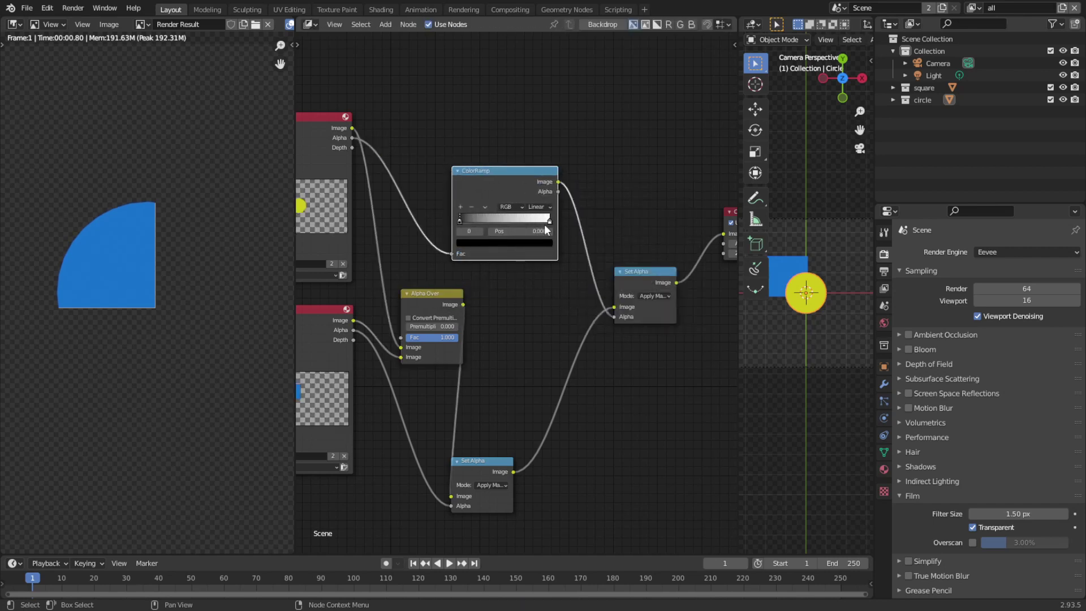
# Adjust the ColorRamp stops and move it onto the square's Alpha link.
pyautogui.moveTo(548, 222); pyautogui.dragTo(471, 219)
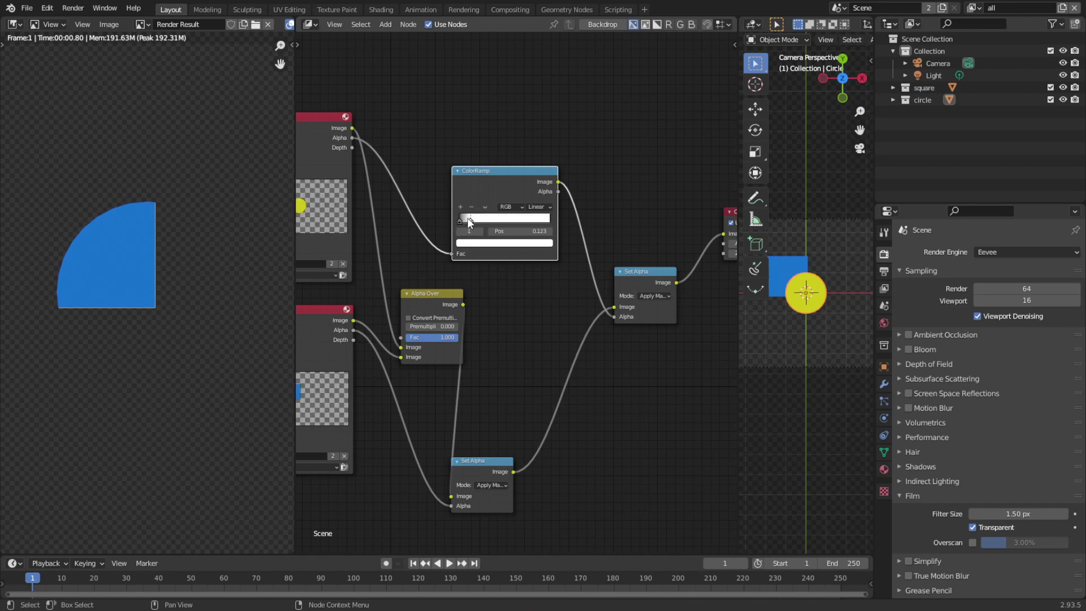
pyautogui.moveTo(465, 221); pyautogui.dragTo(547, 221)
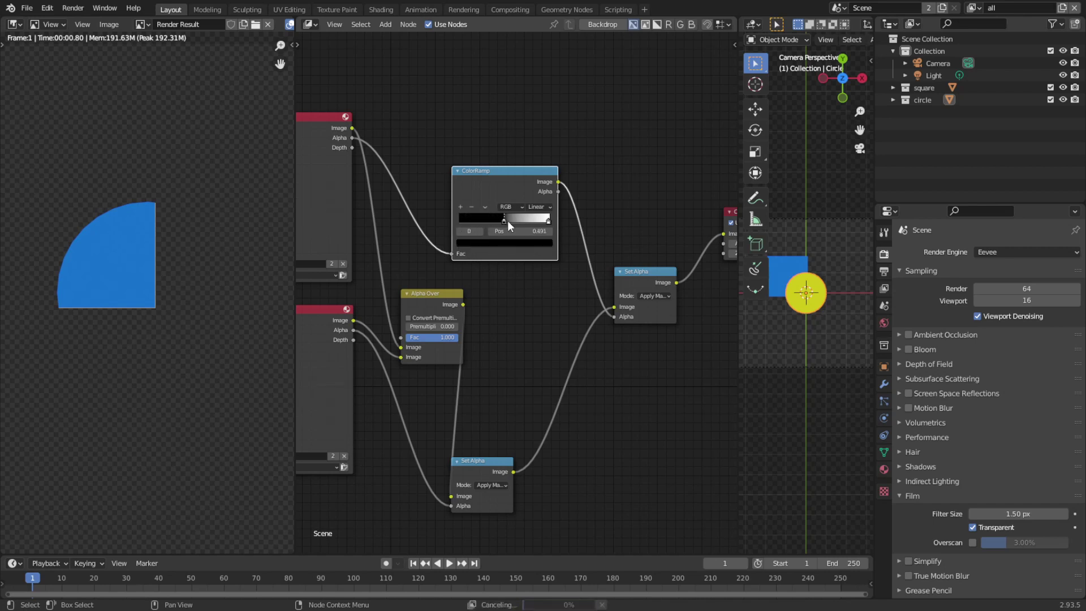
pyautogui.moveTo(514, 220); pyautogui.dragTo(542, 219)
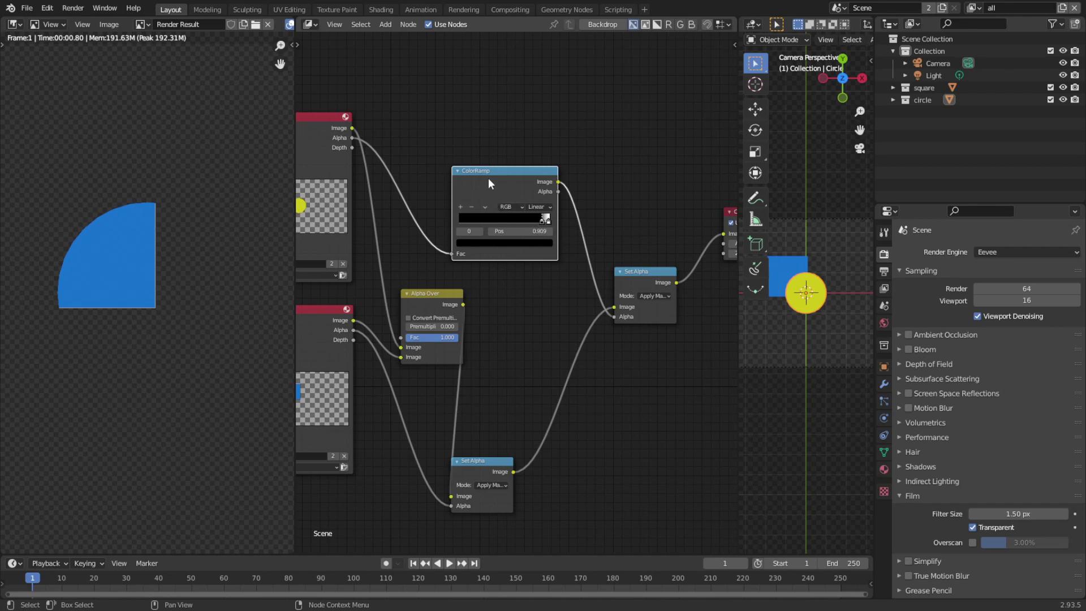
pyautogui.keyDown('alt'); pyautogui.moveTo(491, 181); pyautogui.dragTo(409, 423); pyautogui.keyUp('alt')
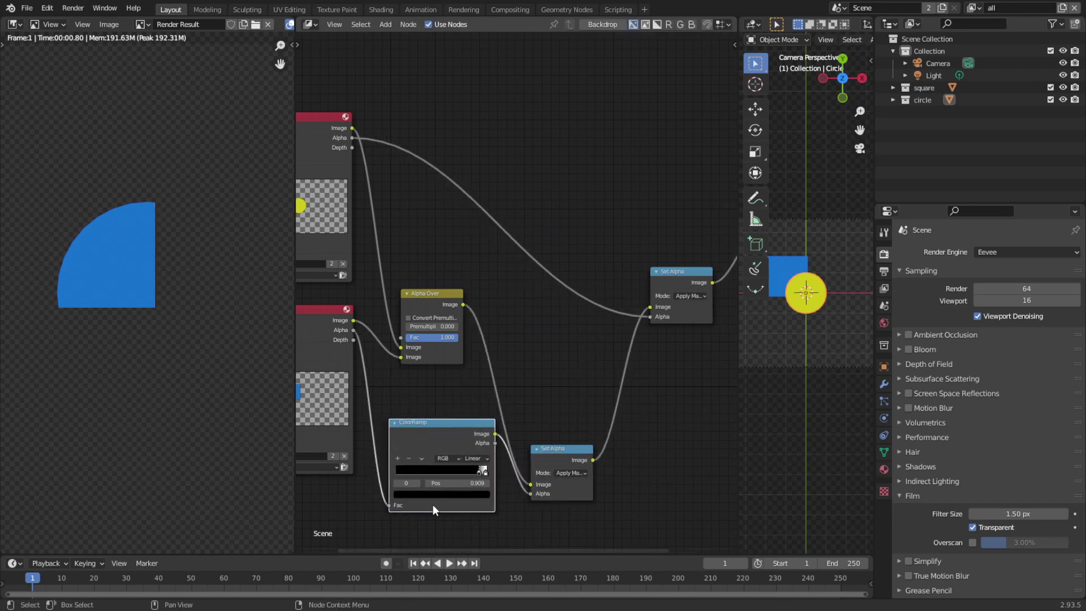
pyautogui.moveTo(477, 474)
pyautogui.mouseDown()
pyautogui.moveTo(388, 477)
pyautogui.moveTo(456, 478)
pyautogui.mouseUp()
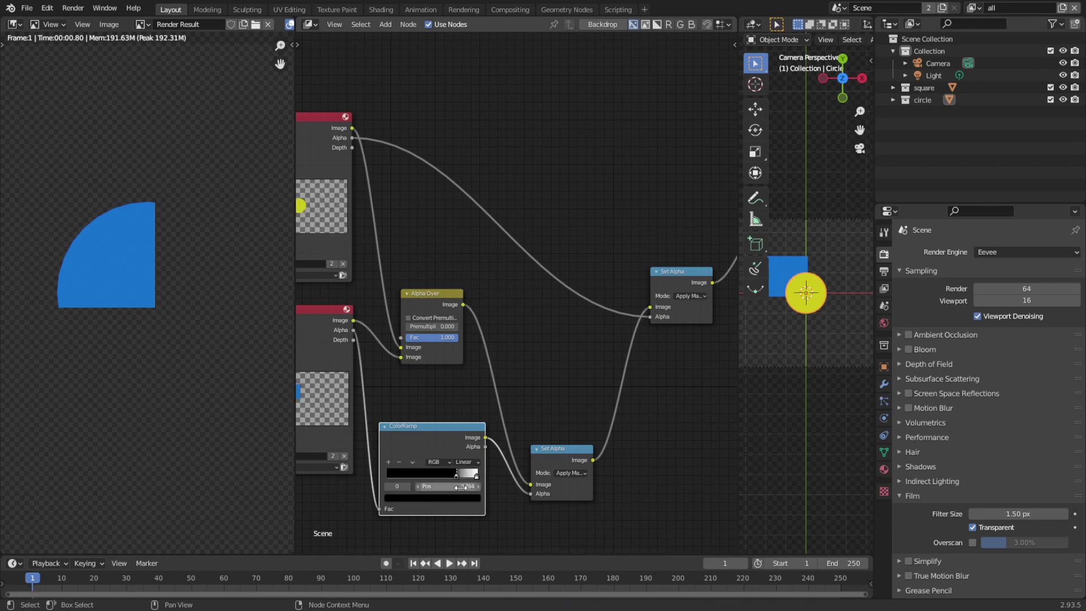